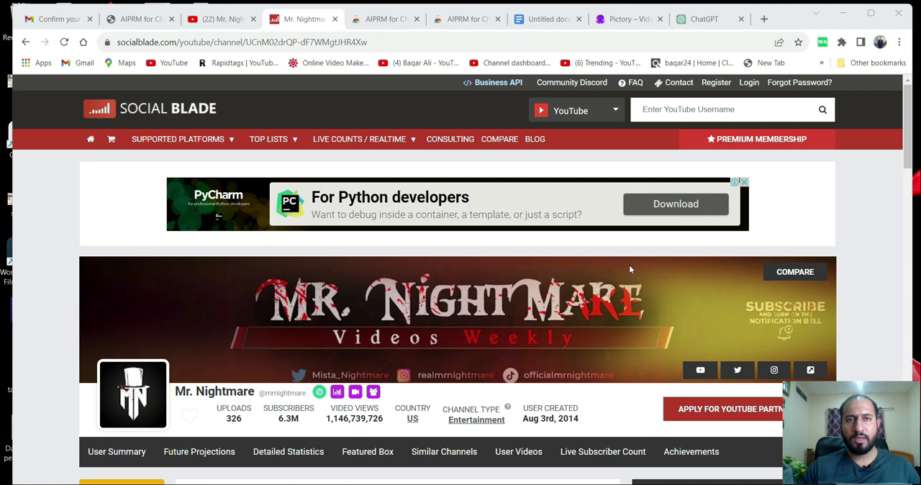
Examine the Mr. Nightmare YouTube channel's uploaded videos and their view counts, plus its Social Blade statistics in the image cc.jpg.
{"action": "left_click", "coordinate": [212, 27]}
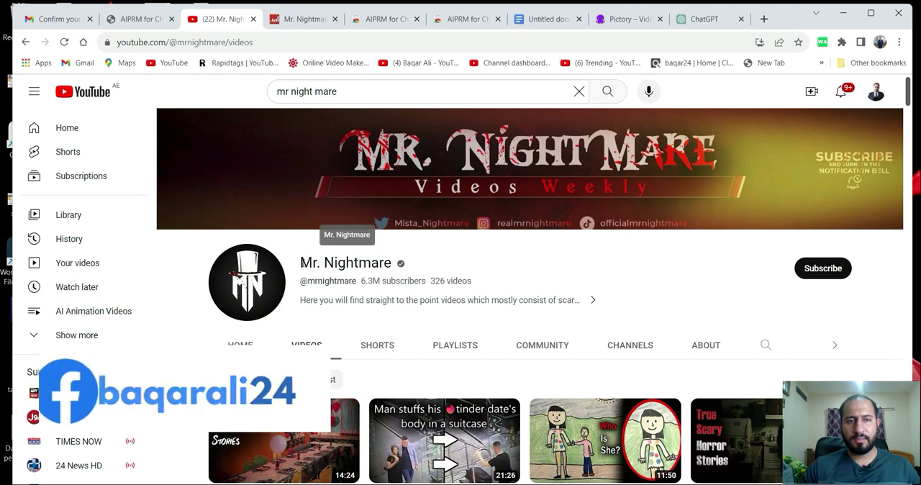
{"action": "left_click_drag", "start_coordinate": [300, 263], "coordinate": [393, 264]}
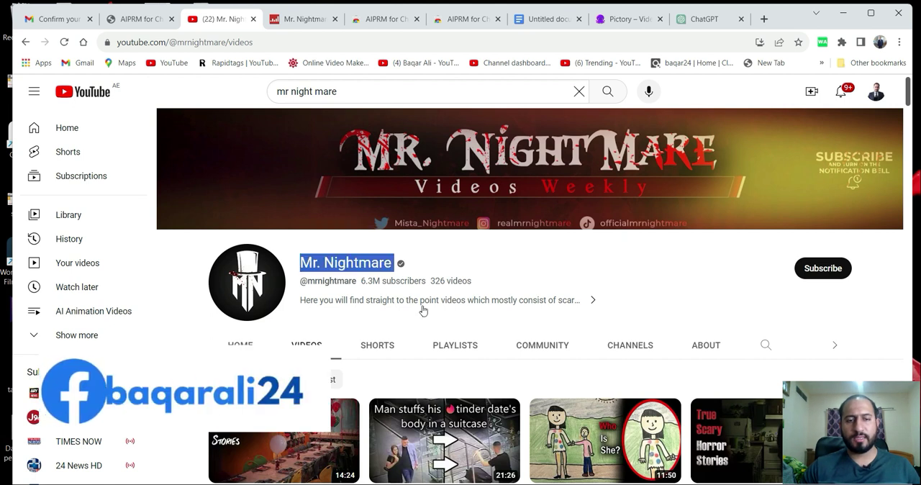
{"action": "scroll", "coordinate": [417, 304], "scroll_direction": "down", "scroll_amount": 3}
{"action": "scroll", "coordinate": [422, 311], "scroll_direction": "down", "scroll_amount": 2}
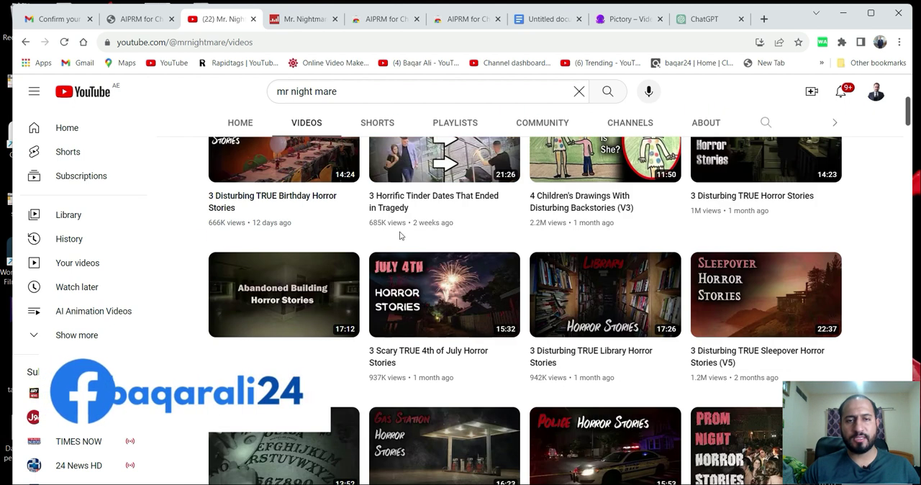
{"action": "scroll", "coordinate": [608, 273], "scroll_direction": "down", "scroll_amount": 8}
{"action": "scroll", "coordinate": [442, 347], "scroll_direction": "down", "scroll_amount": 10}
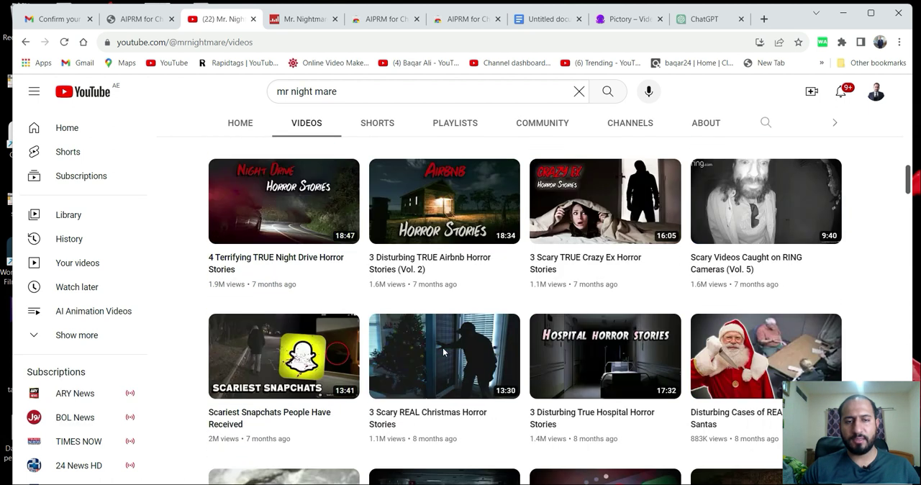
{"action": "scroll", "coordinate": [471, 309], "scroll_direction": "down", "scroll_amount": 2}
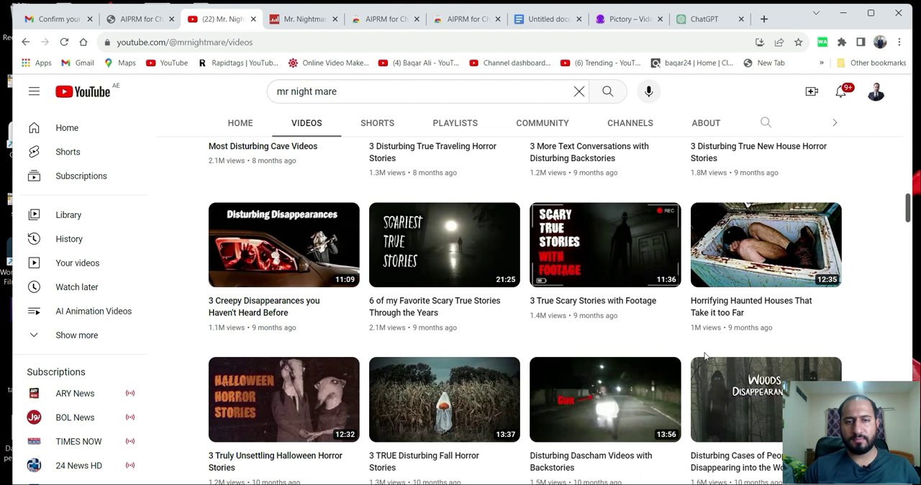
{"action": "scroll", "coordinate": [441, 349], "scroll_direction": "down", "scroll_amount": 5}
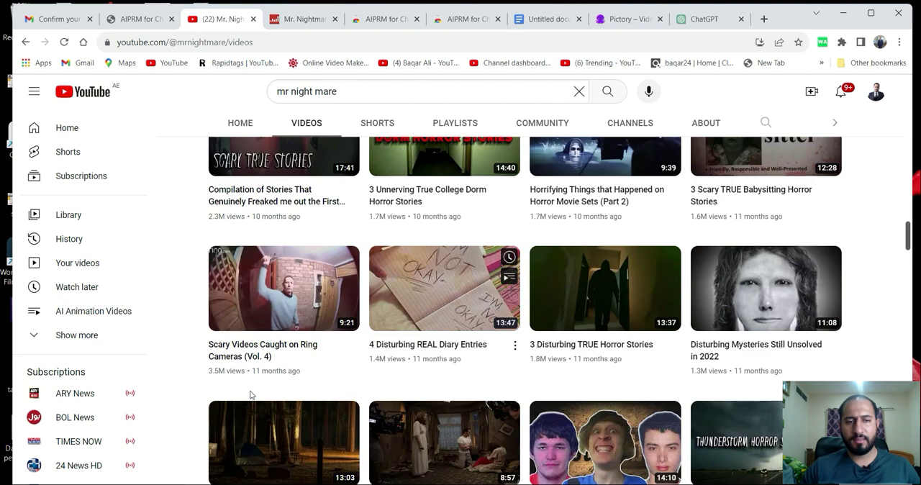
{"action": "scroll", "coordinate": [724, 381], "scroll_direction": "down", "scroll_amount": 5}
{"action": "scroll", "coordinate": [702, 279], "scroll_direction": "down", "scroll_amount": 5}
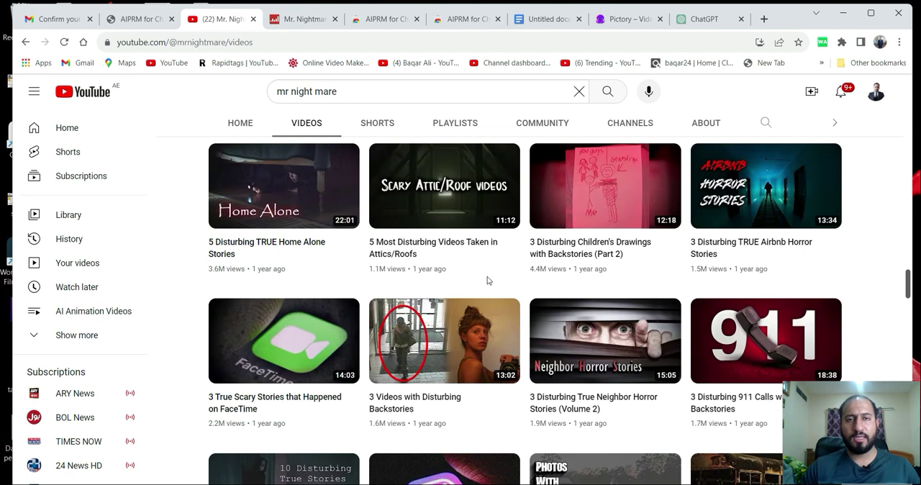
{"action": "scroll", "coordinate": [487, 281], "scroll_direction": "up", "scroll_amount": 15}
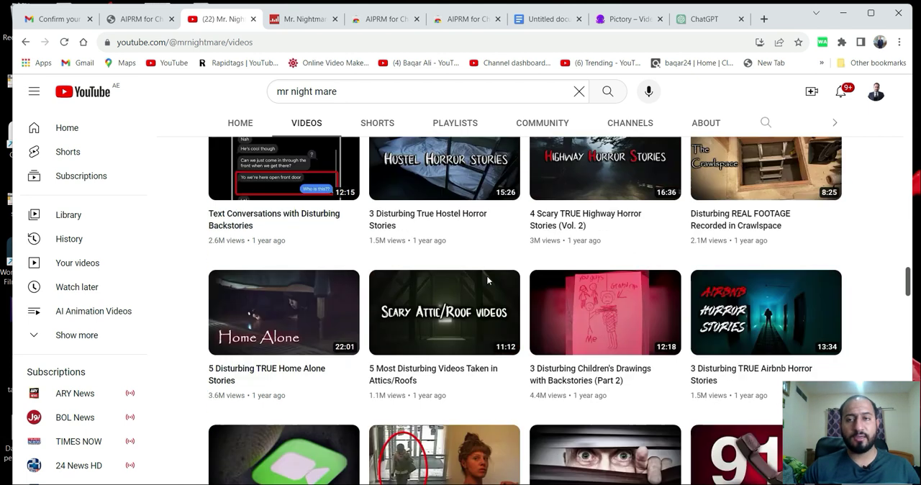
{"action": "scroll", "coordinate": [487, 280], "scroll_direction": "up", "scroll_amount": 10}
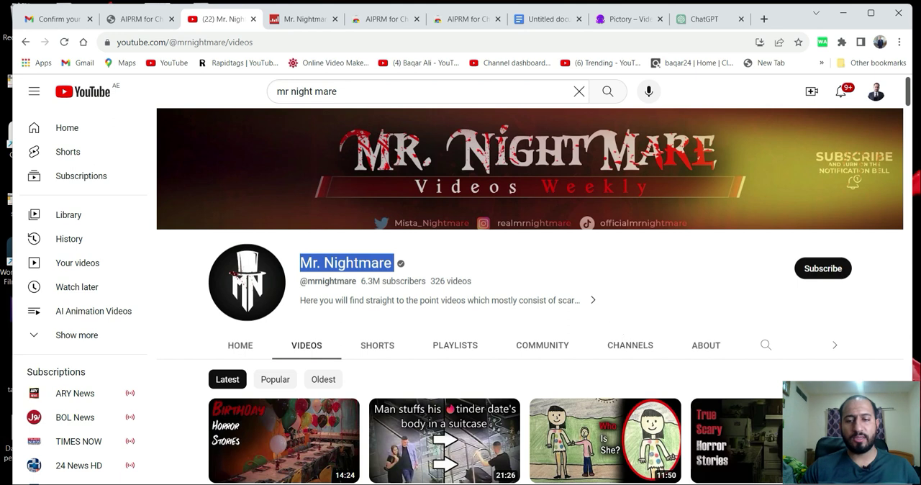
{"action": "left_click", "coordinate": [687, 483]}
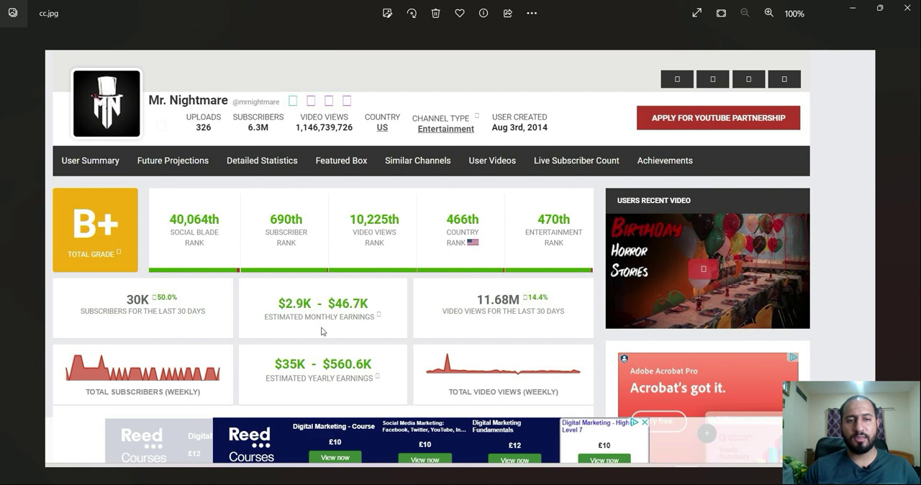
{"action": "left_click", "coordinate": [850, 12]}
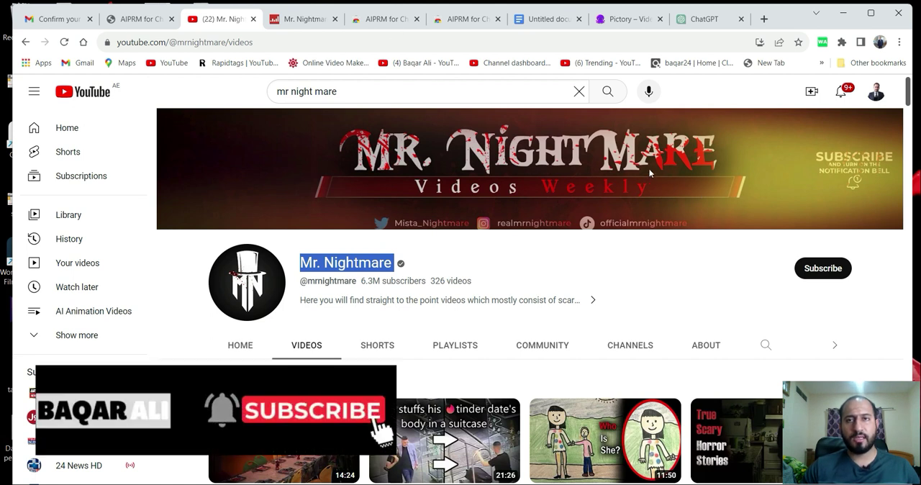
Switch to ChatGPT and copy "AIPRM - ChatGPT" from the prompt library heading.
{"action": "left_click", "coordinate": [703, 18]}
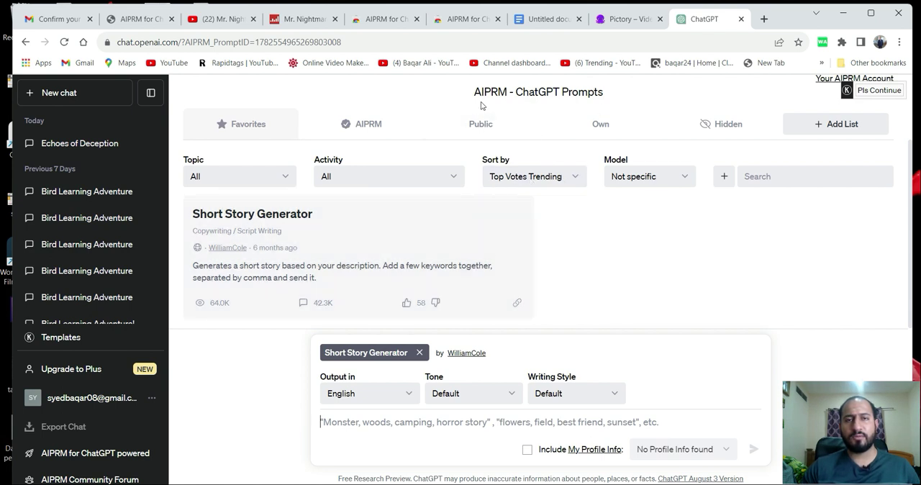
{"action": "left_click_drag", "start_coordinate": [473, 95], "coordinate": [560, 92]}
{"action": "right_click", "coordinate": [538, 93]}
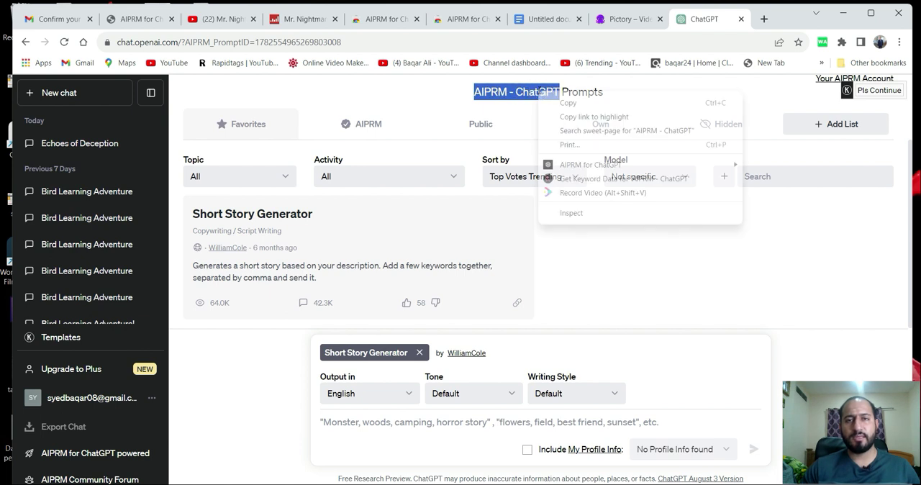
{"action": "left_click", "coordinate": [551, 102]}
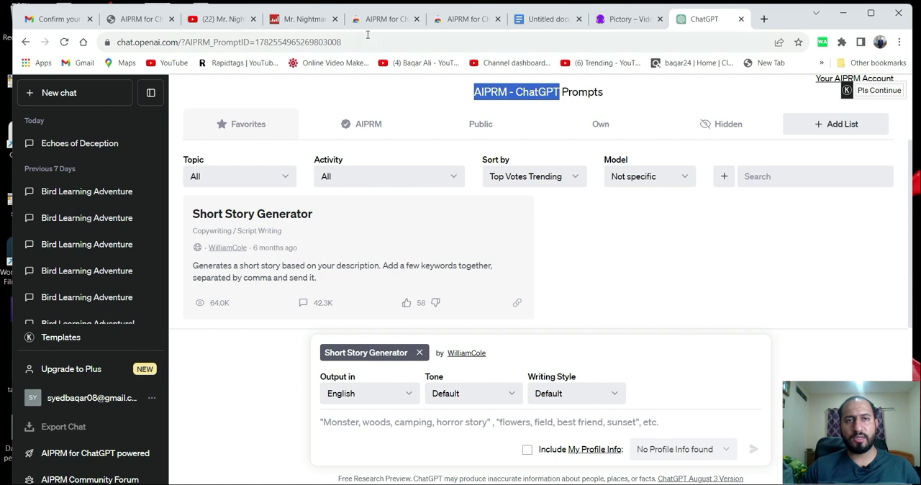
Search Google for "AIPRM - ChatGPT" and open the Chrome Web Store page of the AIPRM for ChatGPT extension.
{"action": "left_click", "coordinate": [378, 23]}
{"action": "left_click", "coordinate": [285, 42]}
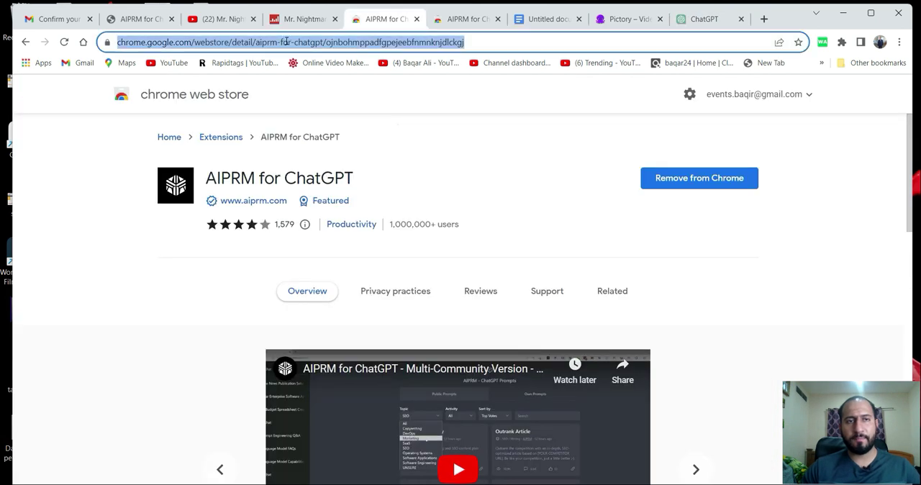
{"action": "type", "text": "g"}
{"action": "key", "text": "Return"}
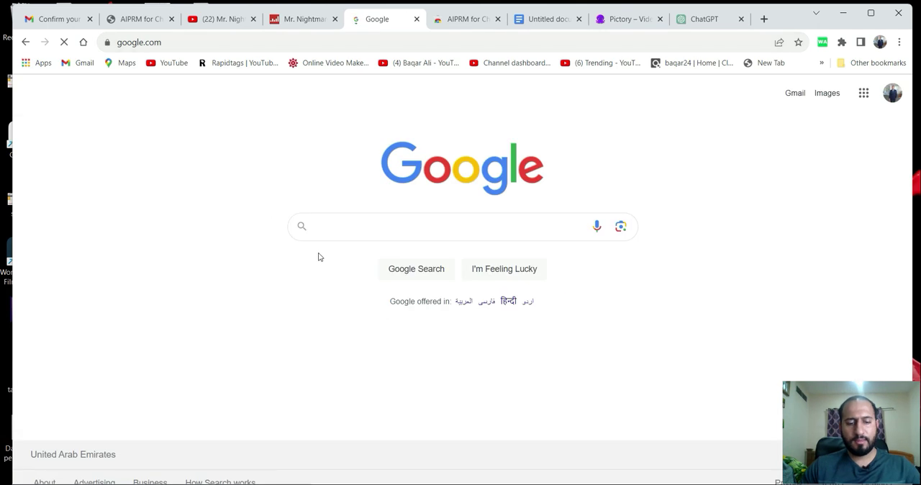
{"action": "key", "text": "ctrl+v"}
{"action": "key", "text": "Return"}
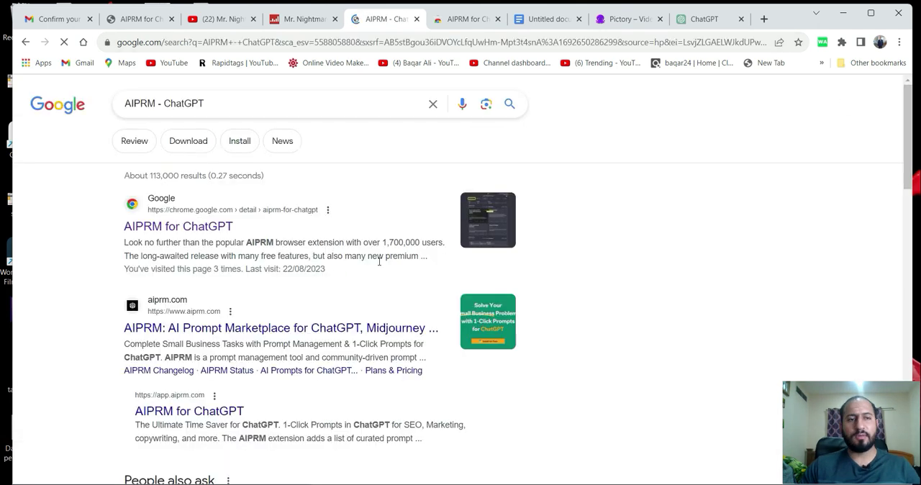
{"action": "left_click", "coordinate": [162, 233]}
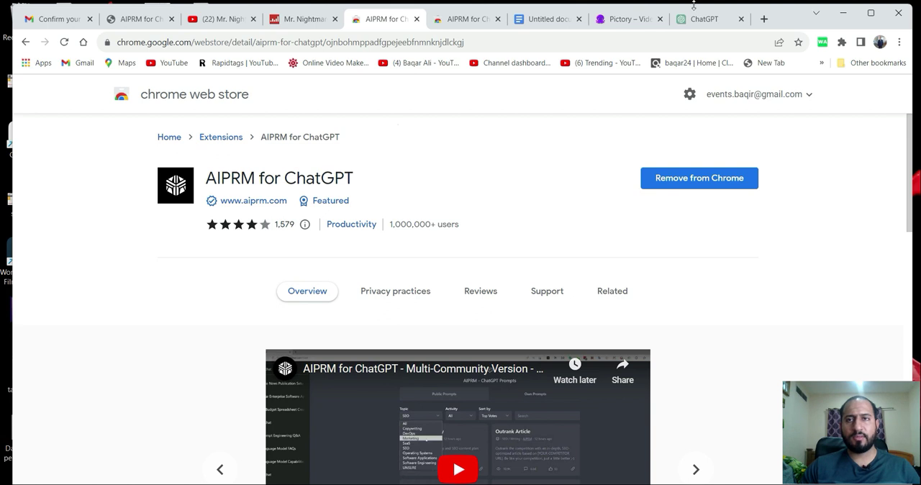
Copy the "a murder mystry , horror element , police investigation" description, including the twist ending, from the Notepad notes into ChatGPT's Short Story Generator prompt.
{"action": "left_click", "coordinate": [709, 22]}
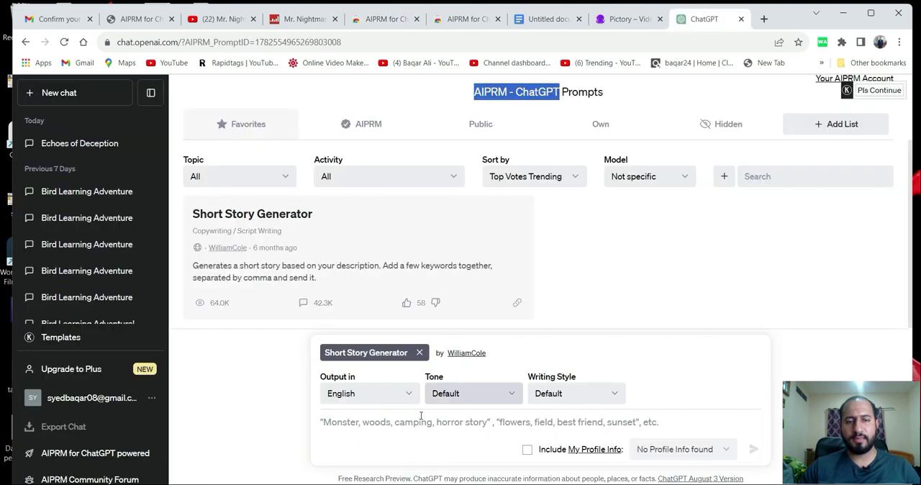
{"action": "left_click", "coordinate": [387, 430]}
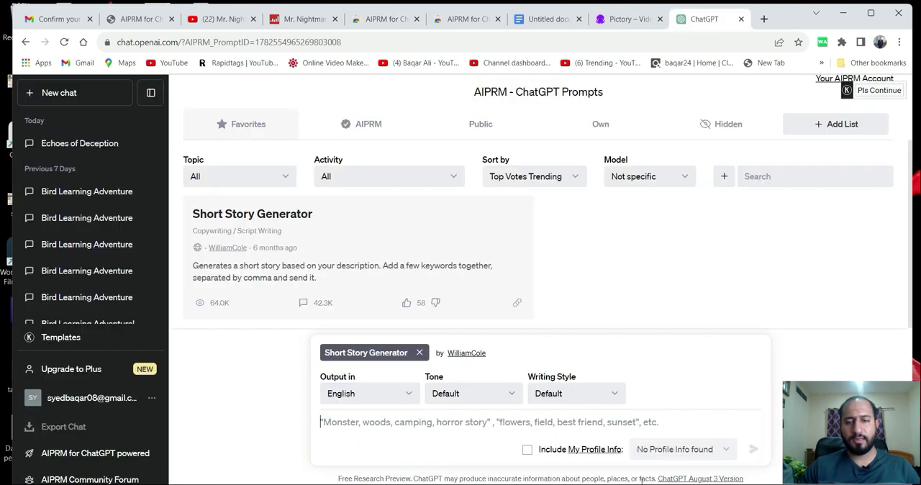
{"action": "key", "text": "alt+Tab"}
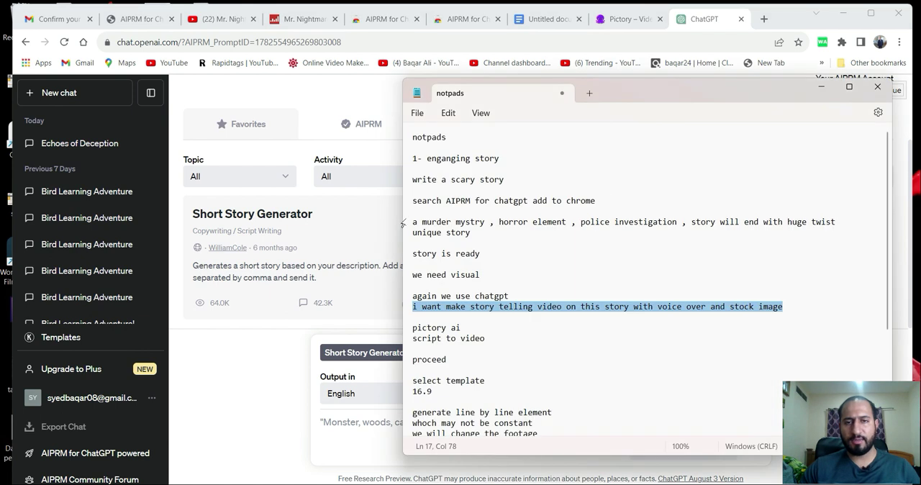
{"action": "left_click_drag", "start_coordinate": [414, 222], "coordinate": [475, 234]}
{"action": "left_click", "coordinate": [441, 223]}
{"action": "left_click", "coordinate": [820, 88]}
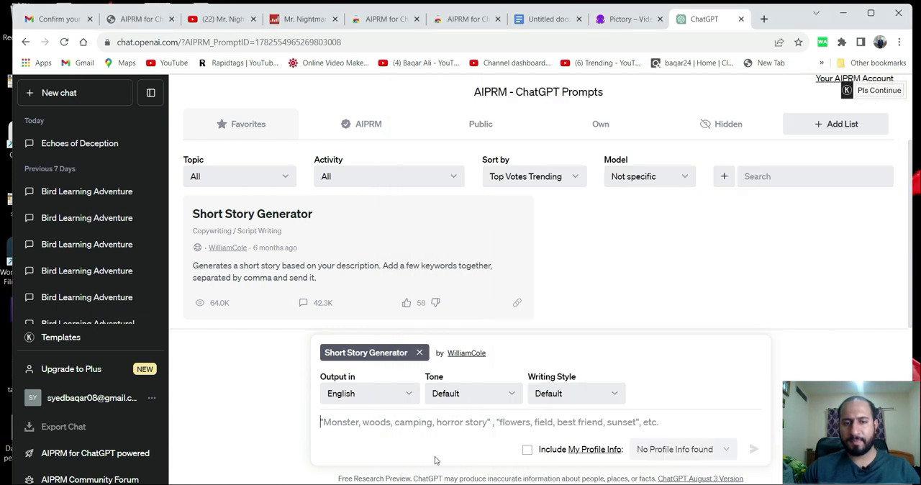
{"action": "key", "text": "ctrl+v"}
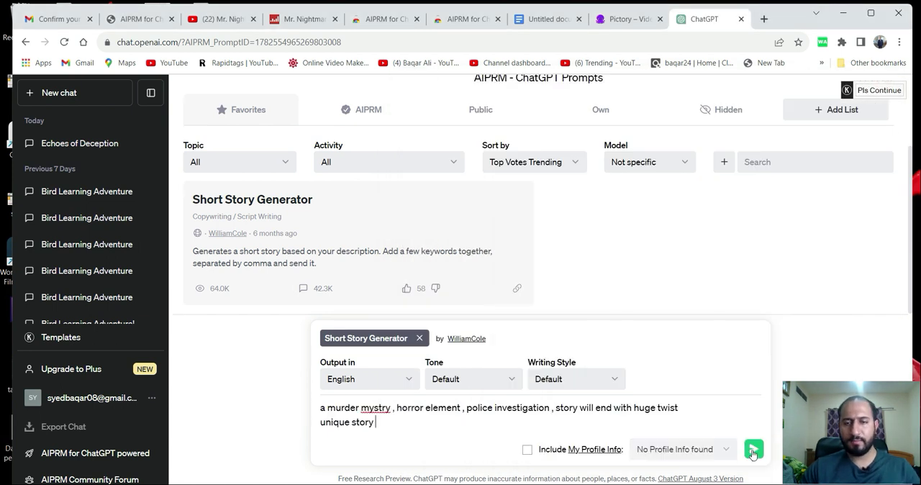
Correct "mystry" to "mystery" in the story prompt, send it and look through the generated story.
{"action": "right_click", "coordinate": [380, 410]}
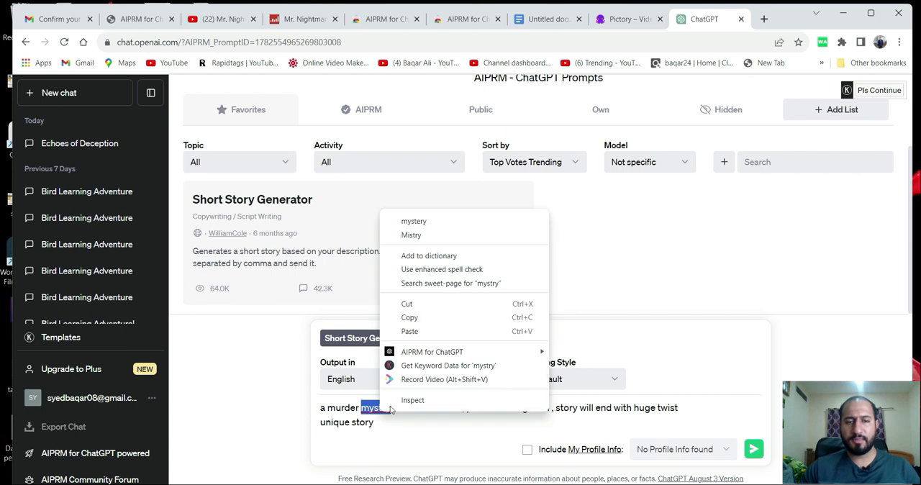
{"action": "left_click", "coordinate": [421, 223]}
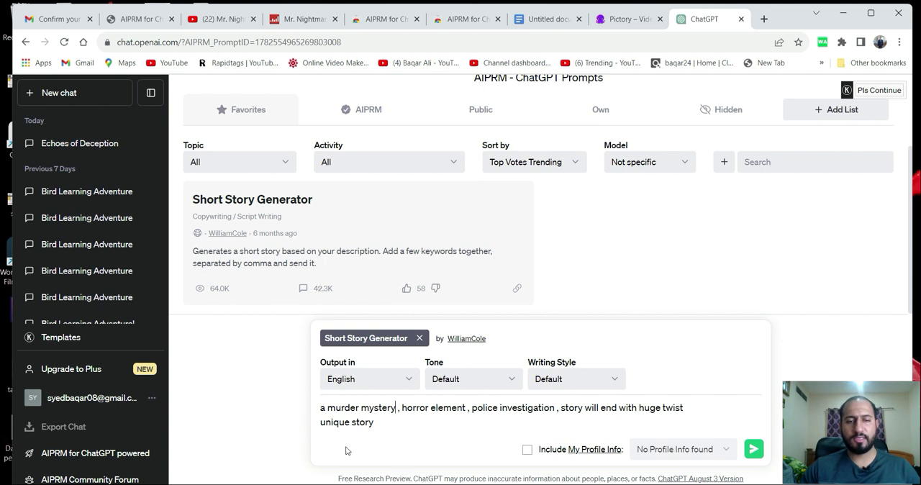
{"action": "left_click", "coordinate": [753, 448]}
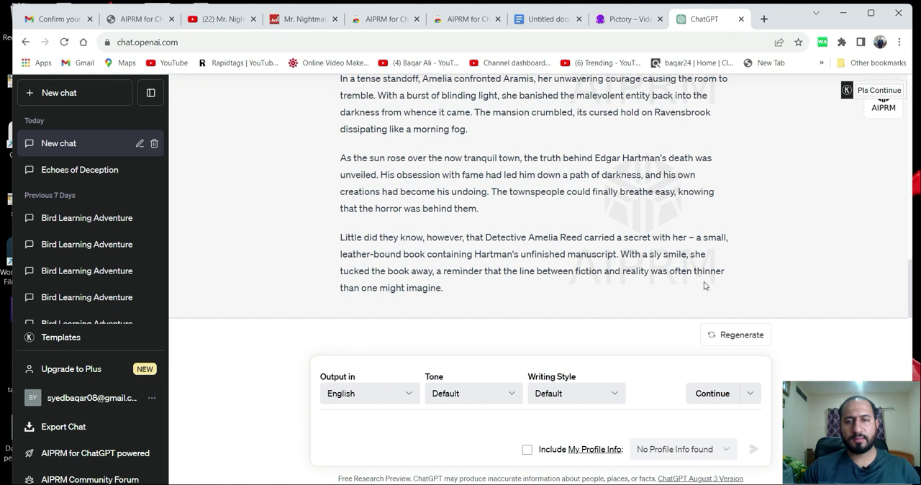
{"action": "scroll", "coordinate": [408, 208], "scroll_direction": "up", "scroll_amount": 10}
{"action": "scroll", "coordinate": [407, 203], "scroll_direction": "up", "scroll_amount": 4}
{"action": "scroll", "coordinate": [367, 225], "scroll_direction": "down", "scroll_amount": 5}
{"action": "scroll", "coordinate": [368, 224], "scroll_direction": "down", "scroll_amount": 5}
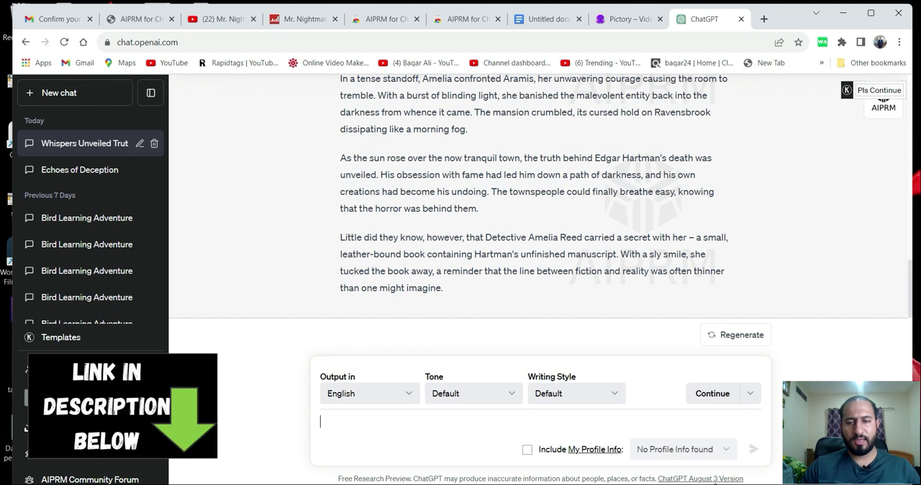
Copy the line "i want make story telling video on this story with voice over and stock image" from the Notepad notes.
{"action": "left_click", "coordinate": [700, 483]}
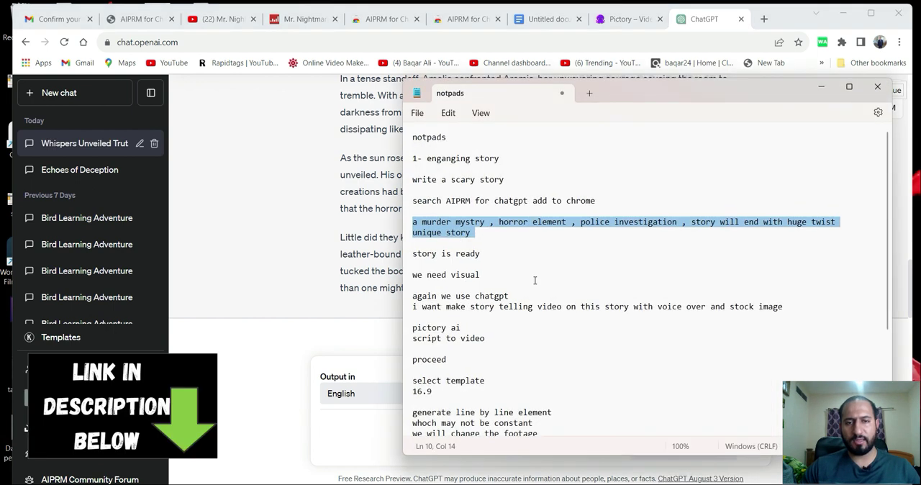
{"action": "left_click_drag", "start_coordinate": [413, 307], "coordinate": [779, 310]}
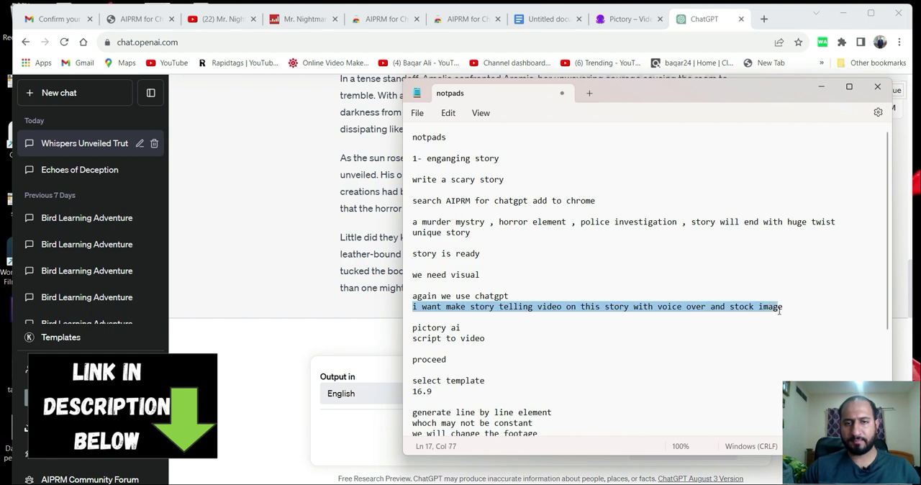
{"action": "right_click", "coordinate": [754, 309]}
{"action": "left_click", "coordinate": [612, 195]}
{"action": "left_click", "coordinate": [797, 309]}
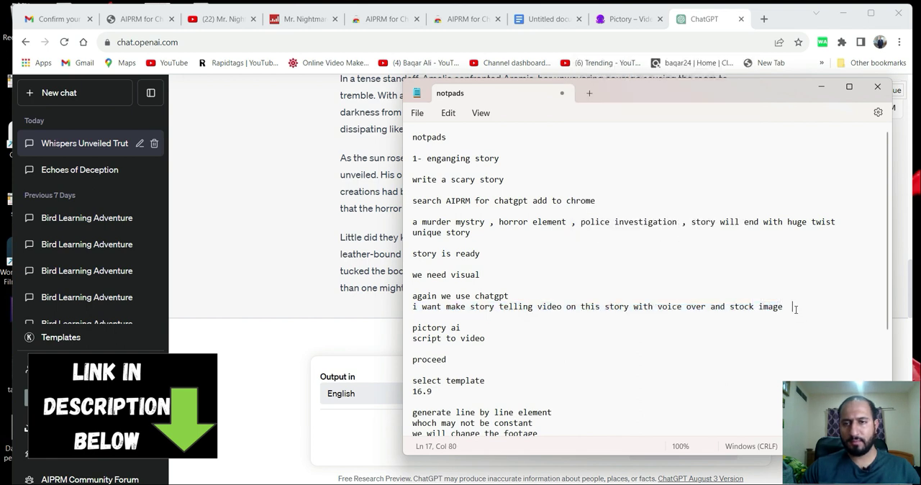
{"action": "triple_click", "coordinate": [747, 306]}
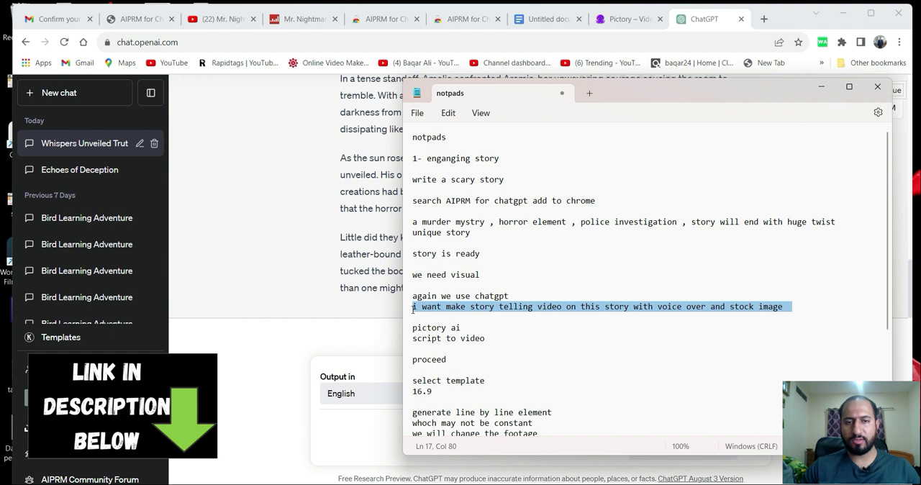
{"action": "right_click", "coordinate": [422, 311]}
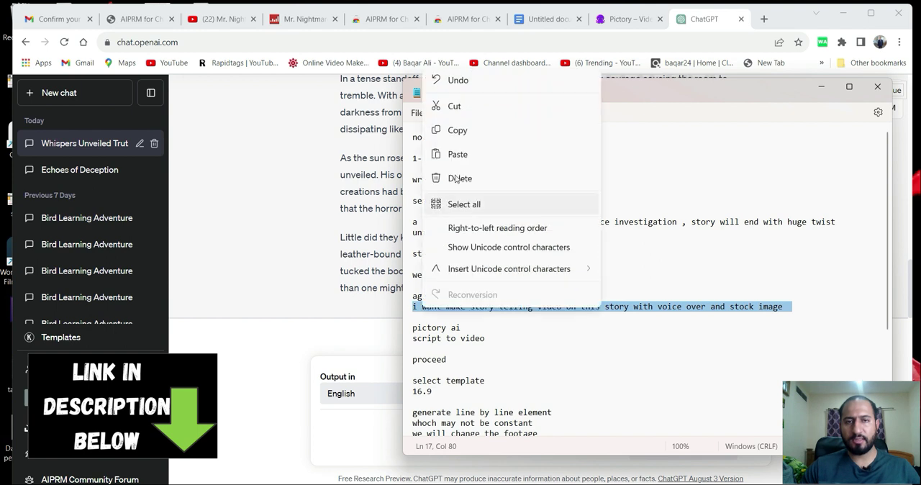
{"action": "left_click", "coordinate": [469, 128]}
{"action": "left_click", "coordinate": [821, 86]}
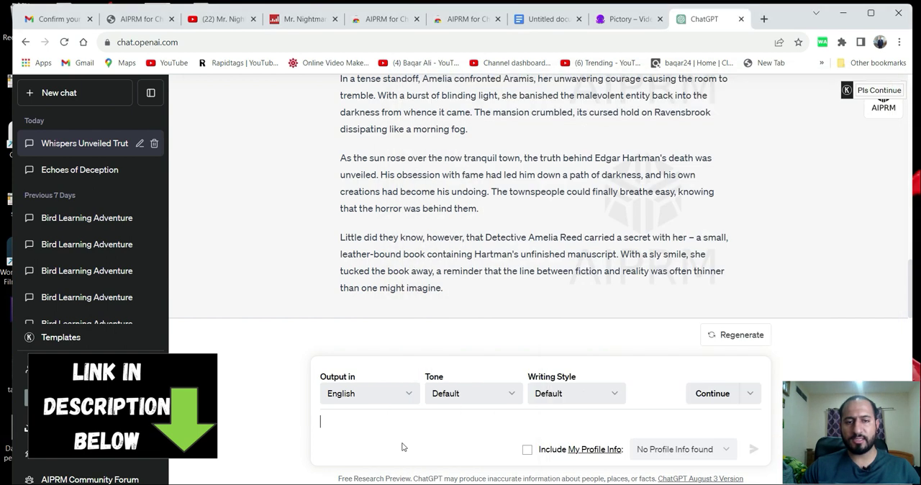
Paste the copied storytelling-video request as a follow-up message in the ChatGPT story conversation and send it.
{"action": "left_click", "coordinate": [353, 431]}
{"action": "key", "text": "ctrl+v"}
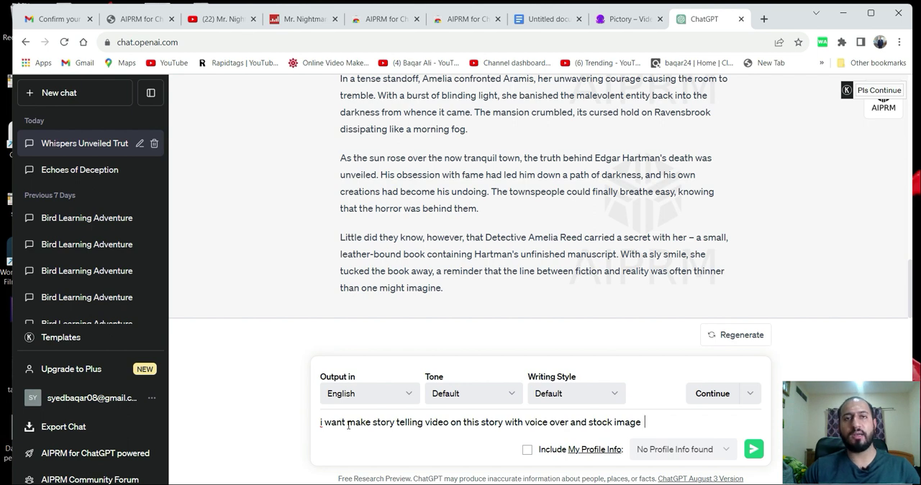
{"action": "left_click", "coordinate": [753, 450]}
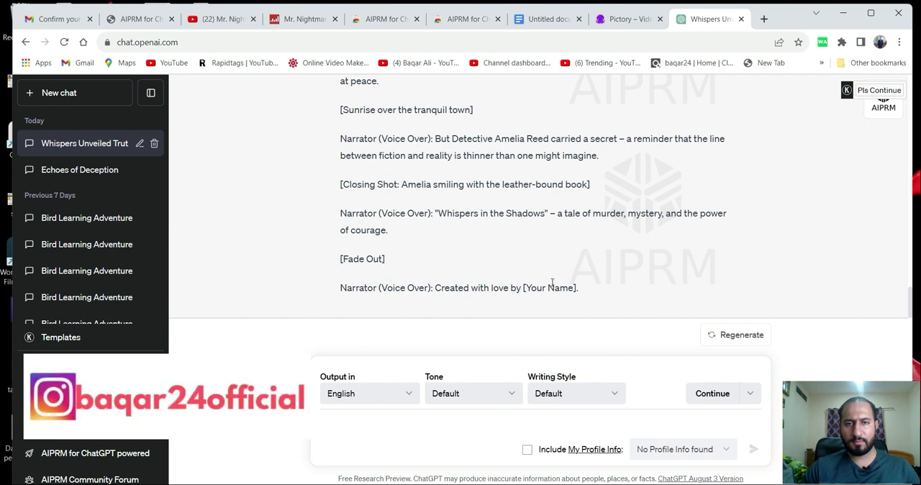
Copy the first narrator line, "In the quiet town of Ravensbrook…", from the ChatGPT script into the blank Google Docs document and start a new line.
{"action": "scroll", "coordinate": [551, 282], "scroll_direction": "up", "scroll_amount": 15}
{"action": "scroll", "coordinate": [516, 277], "scroll_direction": "up", "scroll_amount": 2}
{"action": "scroll", "coordinate": [516, 278], "scroll_direction": "down", "scroll_amount": 3}
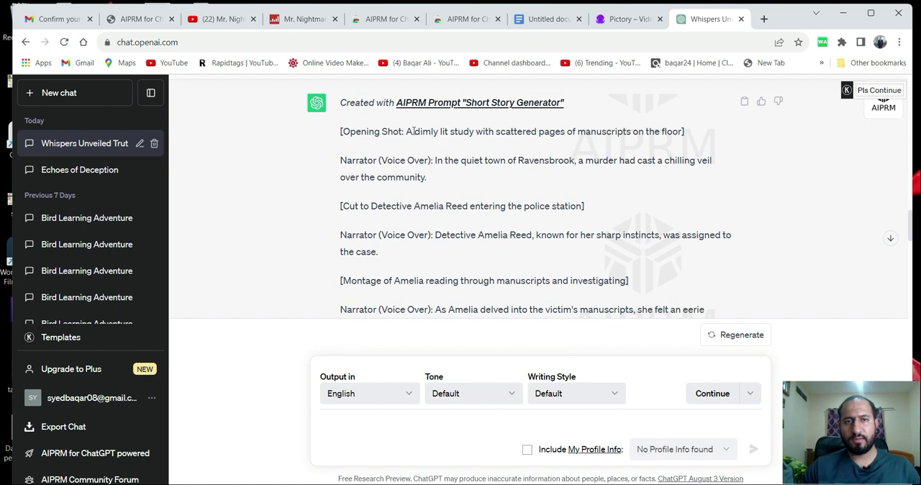
{"action": "left_click_drag", "start_coordinate": [435, 159], "coordinate": [472, 182]}
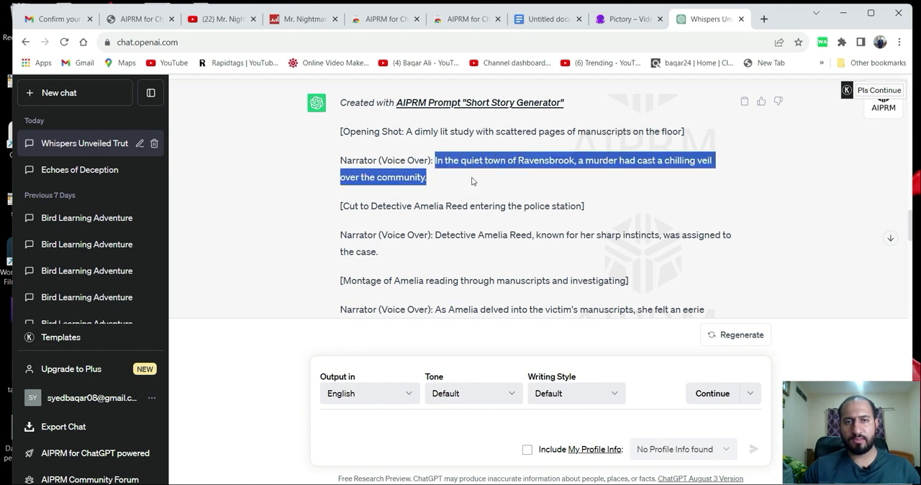
{"action": "right_click", "coordinate": [471, 164]}
{"action": "left_click", "coordinate": [492, 173]}
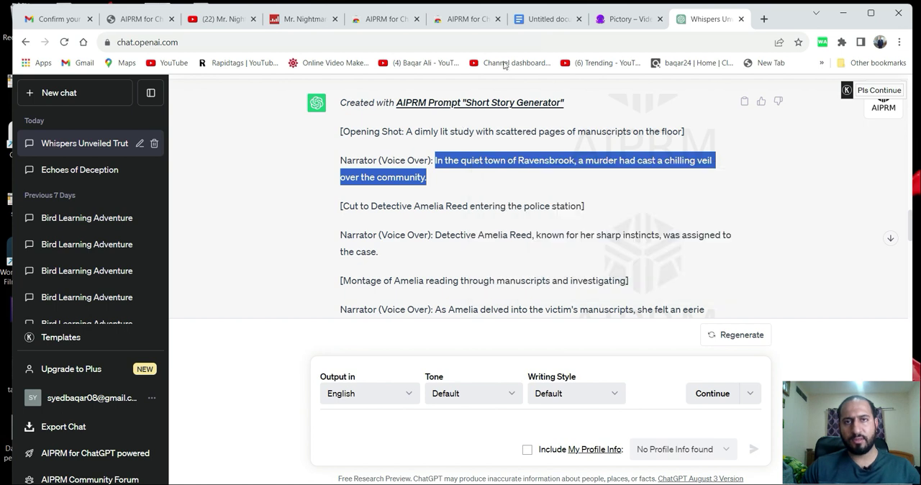
{"action": "left_click", "coordinate": [547, 22]}
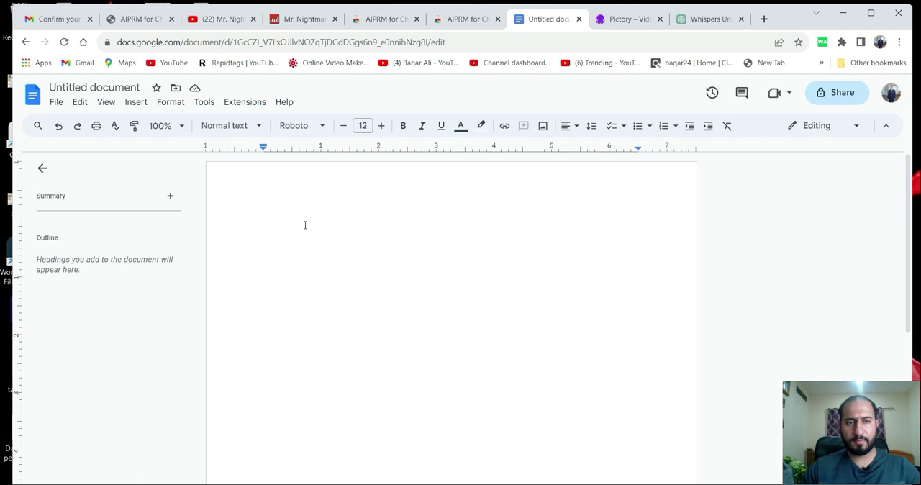
{"action": "key", "text": "ctrl+v"}
{"action": "key", "text": "Return"}
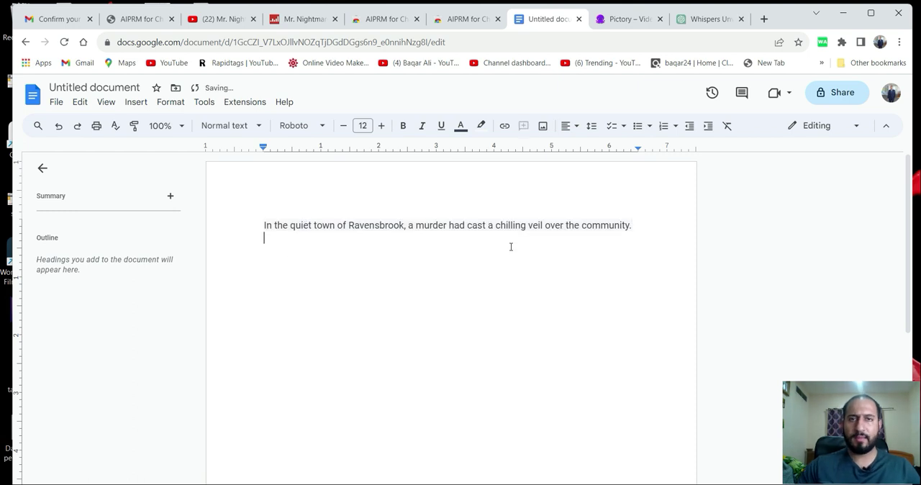
Copy the narrator line about the detective being assigned to the case from ChatGPT onto the second line of the Google Docs document.
{"action": "left_click", "coordinate": [696, 22]}
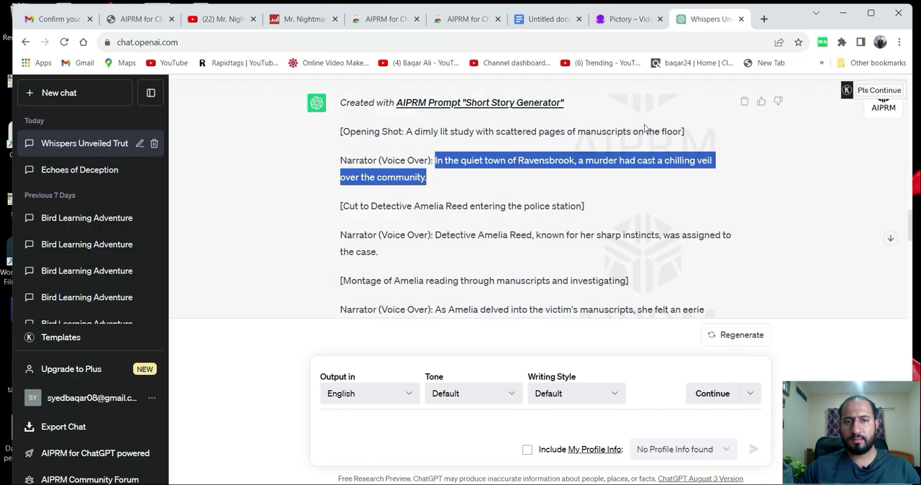
{"action": "scroll", "coordinate": [425, 235], "scroll_direction": "down", "scroll_amount": 1}
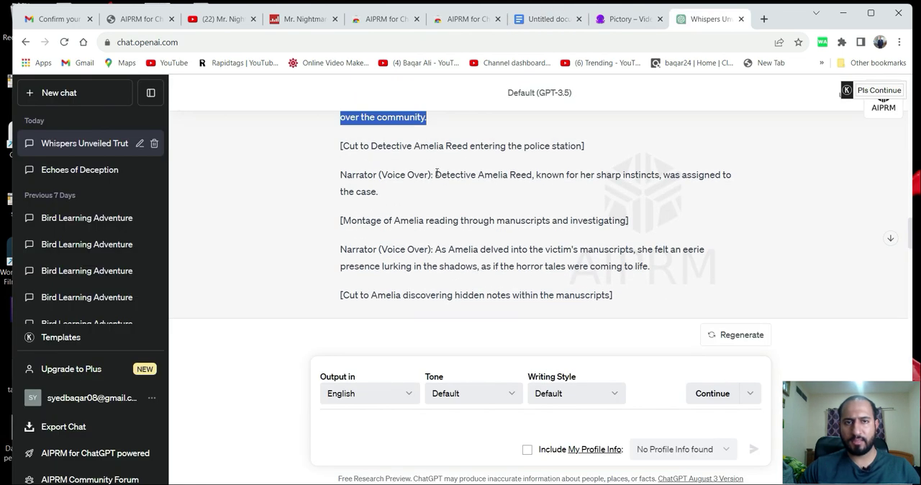
{"action": "left_click_drag", "start_coordinate": [436, 173], "coordinate": [468, 197]}
{"action": "right_click", "coordinate": [459, 170]}
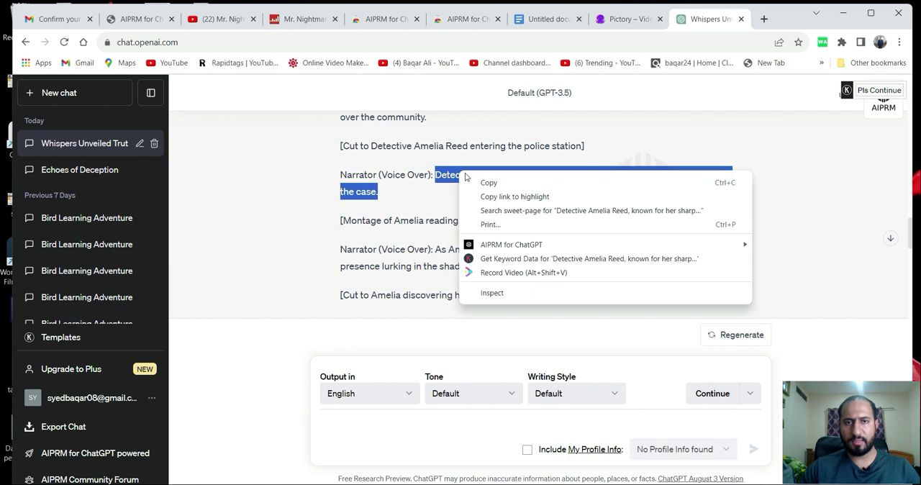
{"action": "left_click", "coordinate": [480, 184]}
{"action": "left_click", "coordinate": [536, 19]}
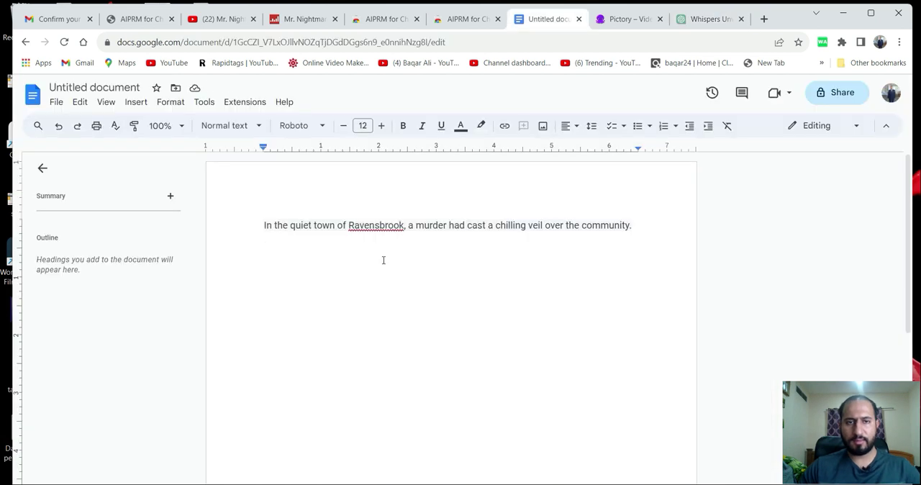
{"action": "key", "text": "ctrl+v"}
Copy the narrator line about the victim's manuscripts and the eerie presence from ChatGPT onto a new line in the Google Docs document.
{"action": "left_click", "coordinate": [679, 21]}
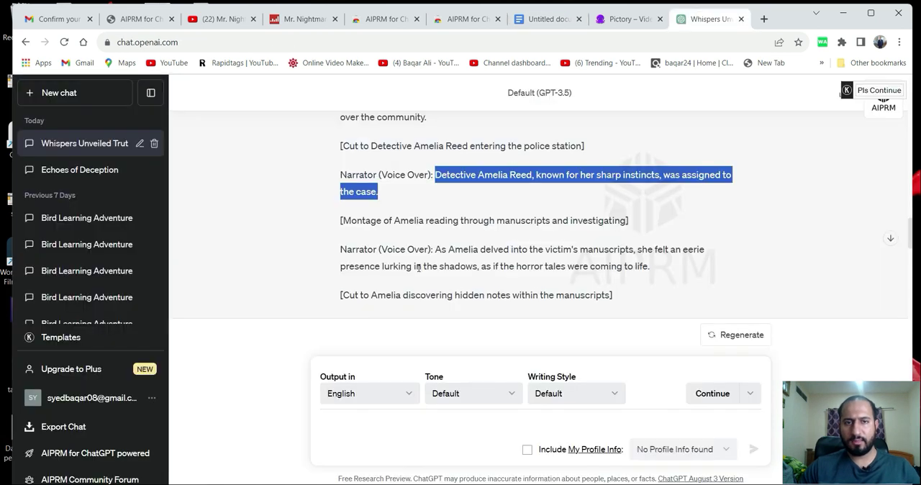
{"action": "scroll", "coordinate": [418, 268], "scroll_direction": "down", "scroll_amount": 1}
{"action": "left_click_drag", "start_coordinate": [437, 188], "coordinate": [658, 214]}
{"action": "right_click", "coordinate": [423, 200]}
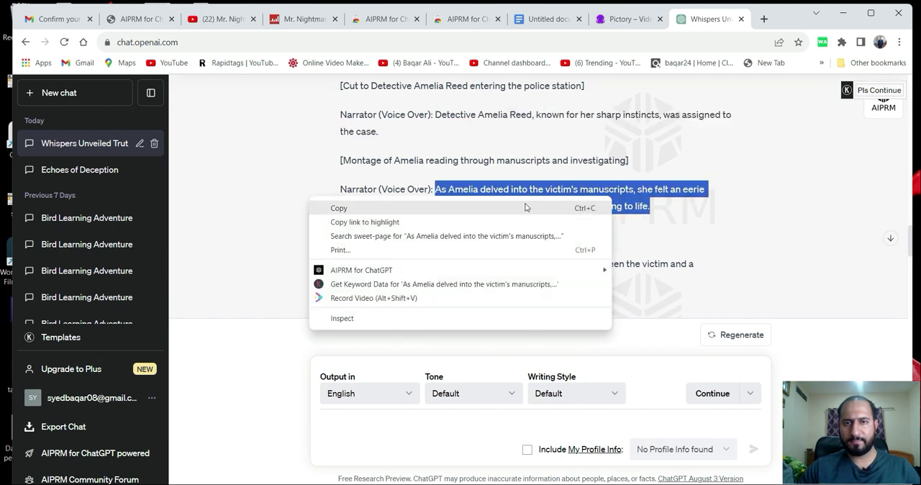
{"action": "left_click", "coordinate": [446, 208]}
{"action": "left_click", "coordinate": [607, 19]}
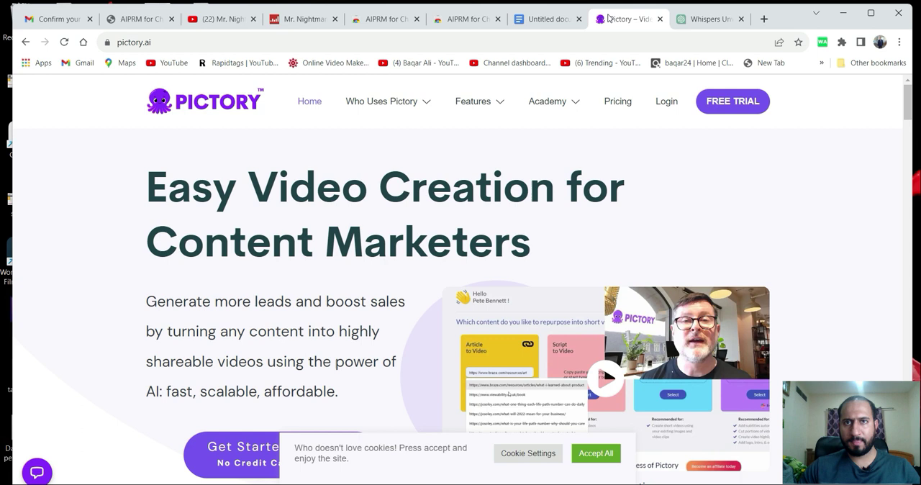
{"action": "left_click", "coordinate": [546, 19]}
{"action": "left_click", "coordinate": [571, 247]}
{"action": "key", "text": "Return"}
{"action": "key", "text": "ctrl+v"}
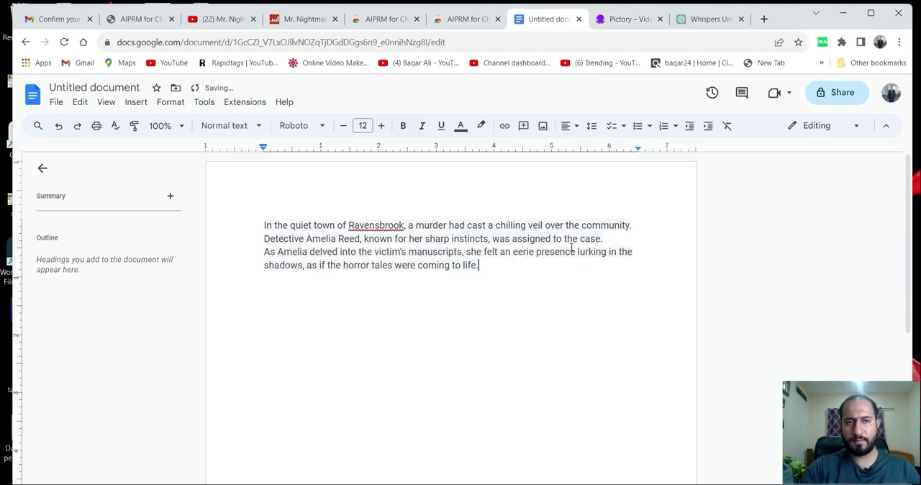
Append the ChatGPT narrator line "Hidden notes revealed a pact…" directly after the last sentence in the Google Docs document.
{"action": "left_click", "coordinate": [701, 19]}
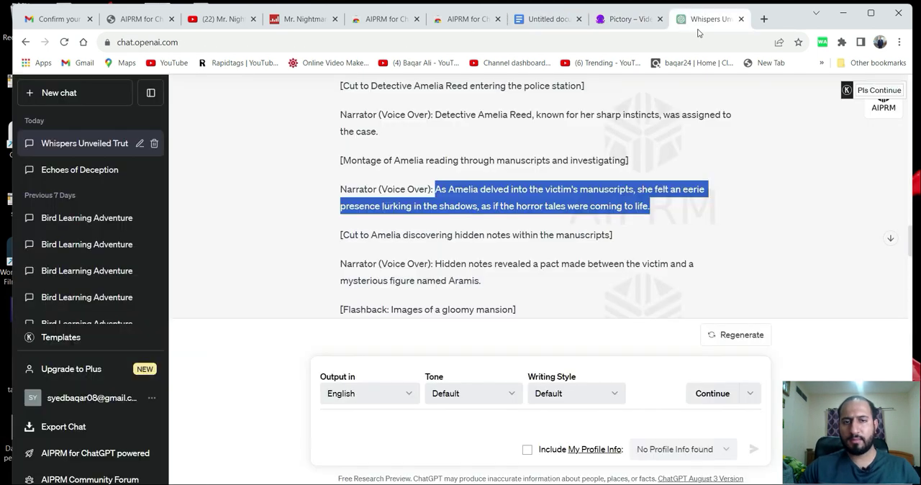
{"action": "scroll", "coordinate": [456, 264], "scroll_direction": "down", "scroll_amount": 1}
{"action": "left_click_drag", "start_coordinate": [436, 203], "coordinate": [502, 225]}
{"action": "right_click", "coordinate": [475, 217]}
{"action": "left_click", "coordinate": [491, 229]}
{"action": "left_click", "coordinate": [547, 19]}
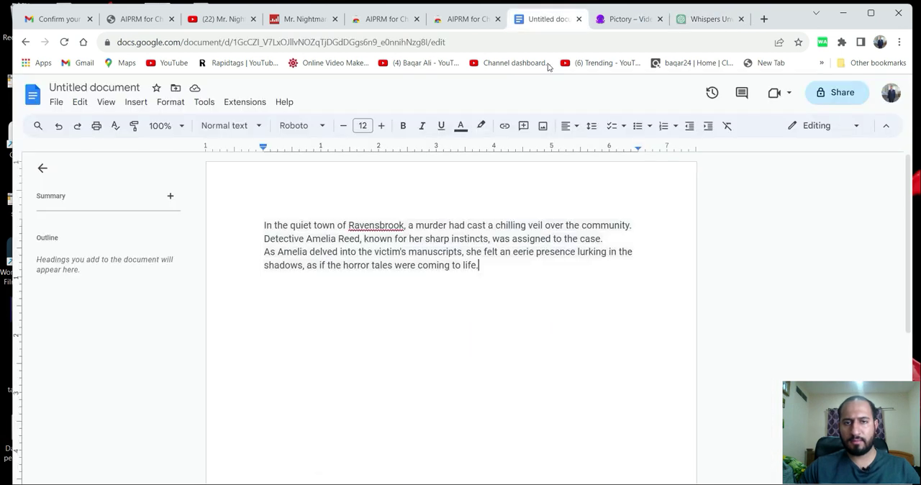
{"action": "key", "text": "ctrl+v"}
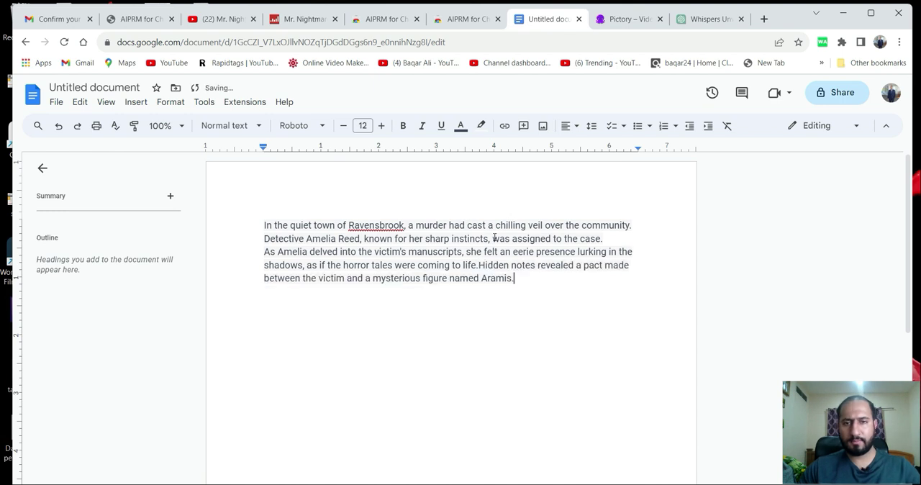
Append the ChatGPT narrator line "The trail of secrets…" about the abandoned mansion to the end of the Google Docs text.
{"action": "left_click", "coordinate": [704, 20]}
{"action": "scroll", "coordinate": [506, 236], "scroll_direction": "down", "scroll_amount": 1}
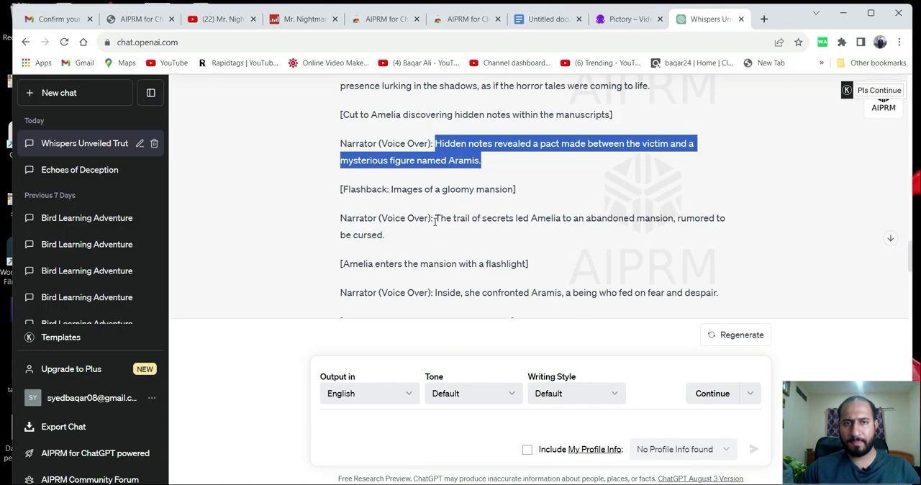
{"action": "left_click_drag", "start_coordinate": [435, 211], "coordinate": [502, 235]}
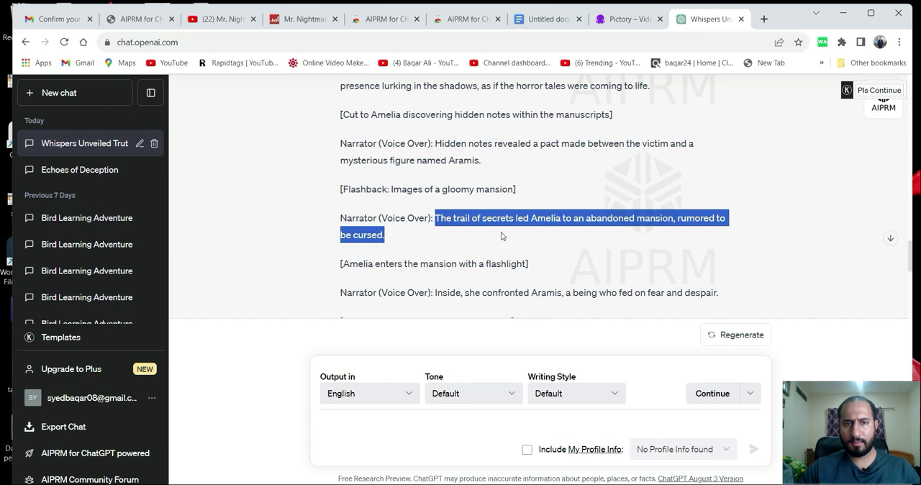
{"action": "right_click", "coordinate": [480, 212]}
{"action": "left_click", "coordinate": [504, 226]}
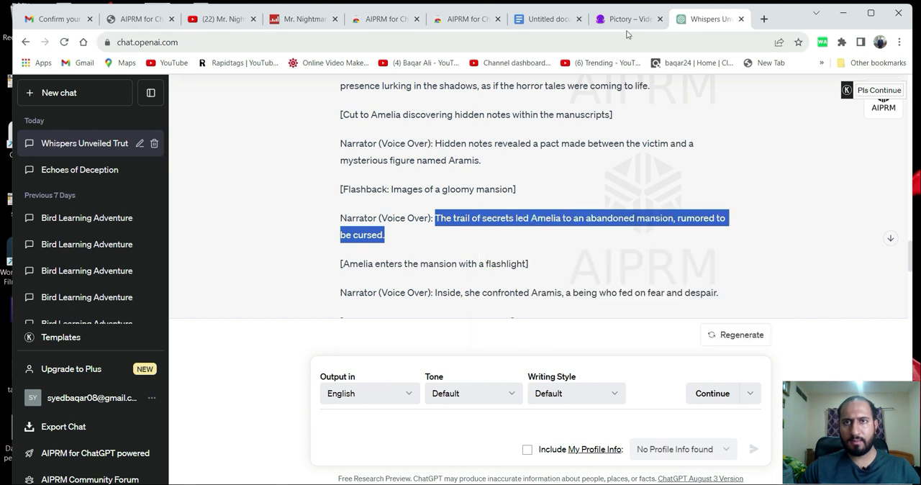
{"action": "left_click", "coordinate": [547, 18]}
{"action": "key", "text": "ctrl+v"}
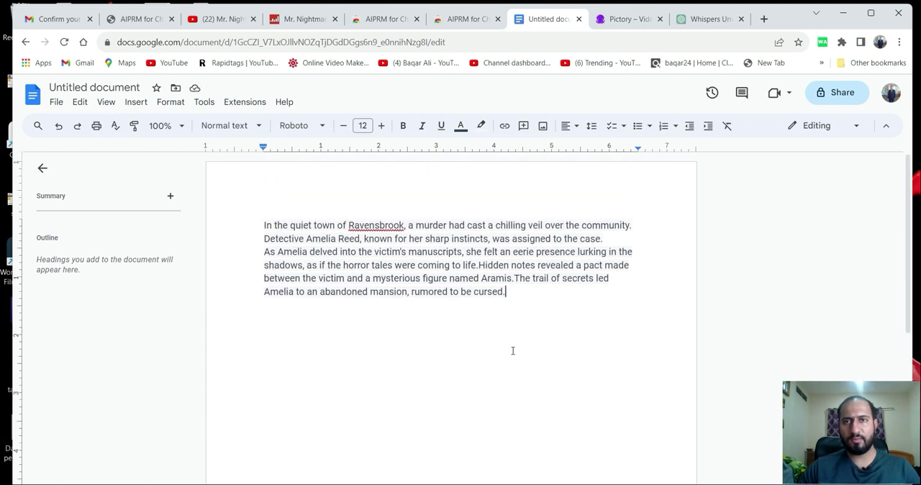
Switch to the Pictory website and sign up for the free trial with the existing Google account.
{"action": "left_click", "coordinate": [623, 19]}
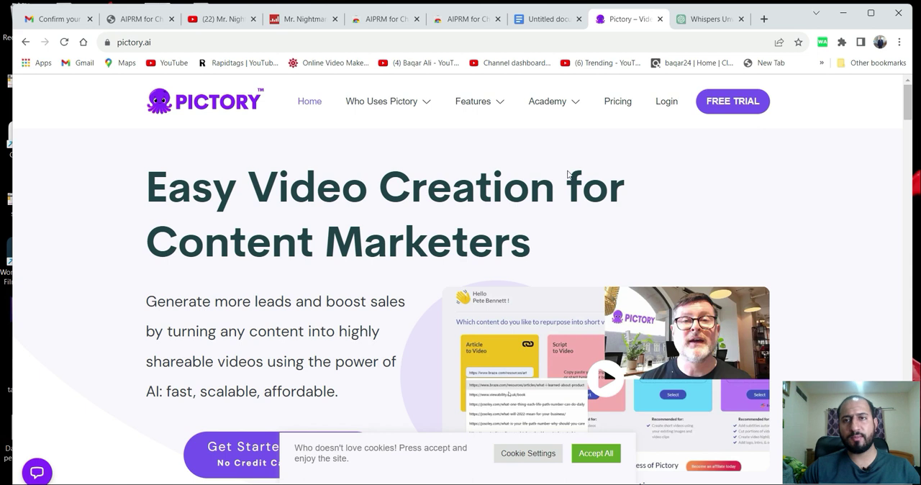
{"action": "left_click", "coordinate": [748, 102]}
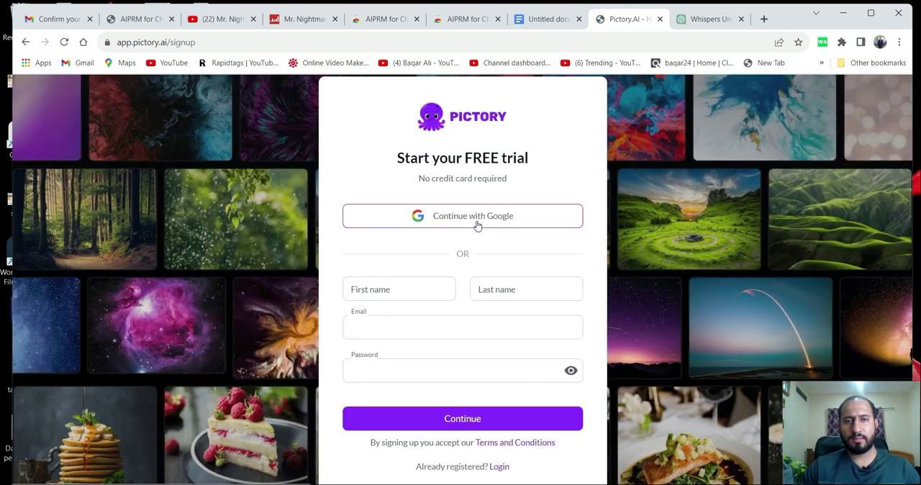
{"action": "left_click", "coordinate": [477, 225]}
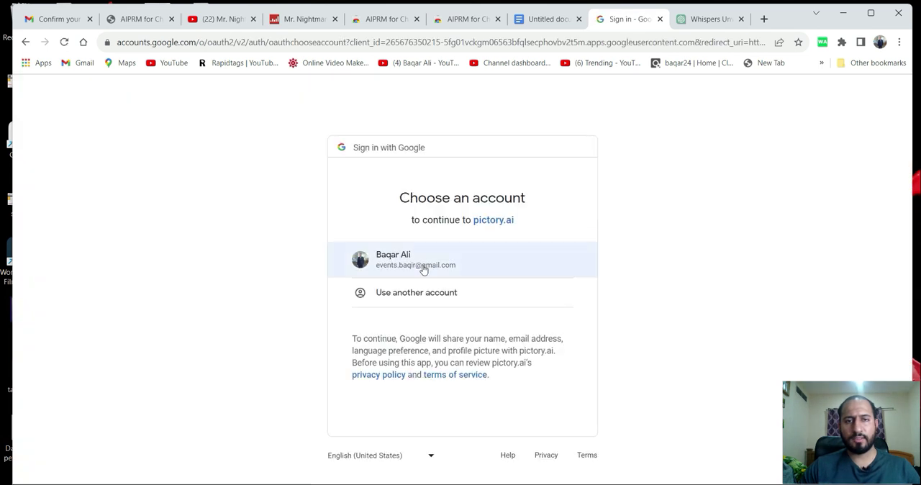
{"action": "left_click", "coordinate": [422, 267]}
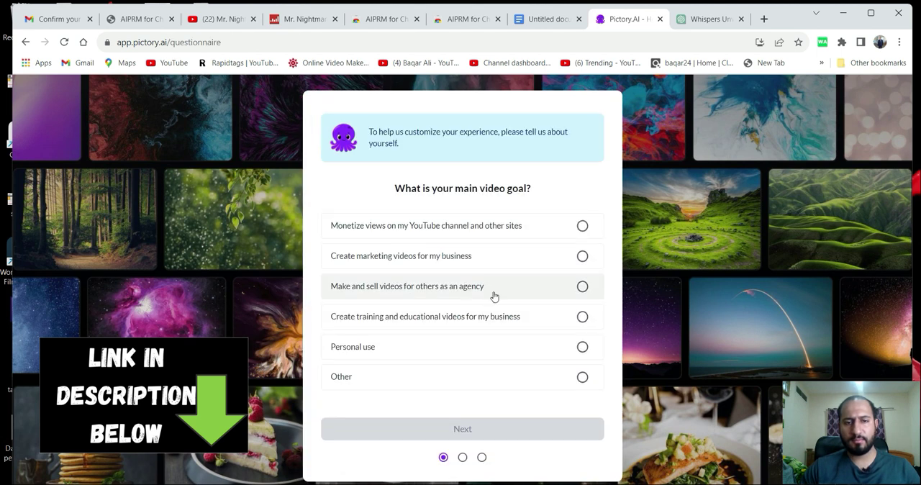
Complete the Pictory questionnaire with Personal use as video goal, Solo as organization and Content Creator as profession, and submit it.
{"action": "left_click", "coordinate": [581, 377]}
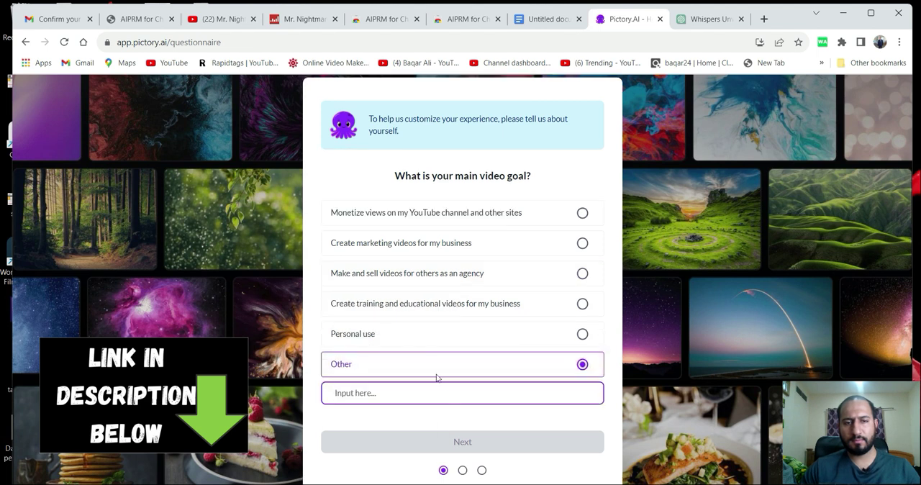
{"action": "left_click", "coordinate": [582, 334]}
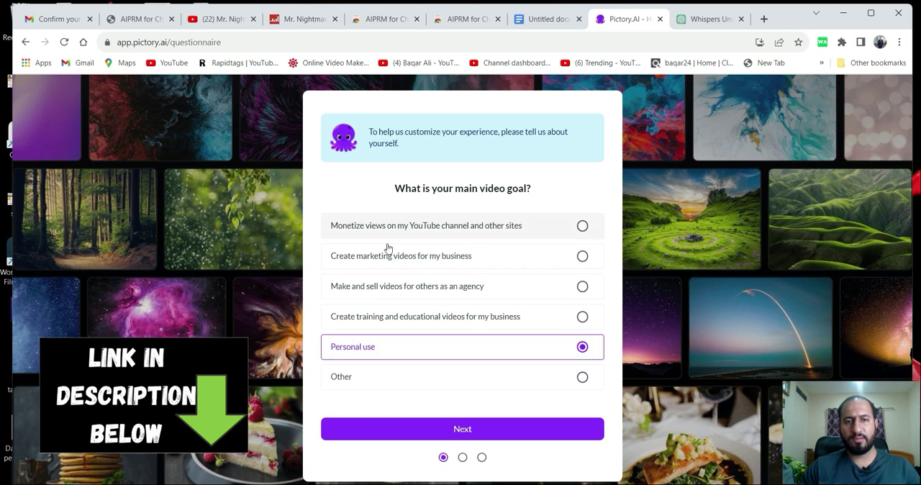
{"action": "left_click", "coordinate": [463, 429]}
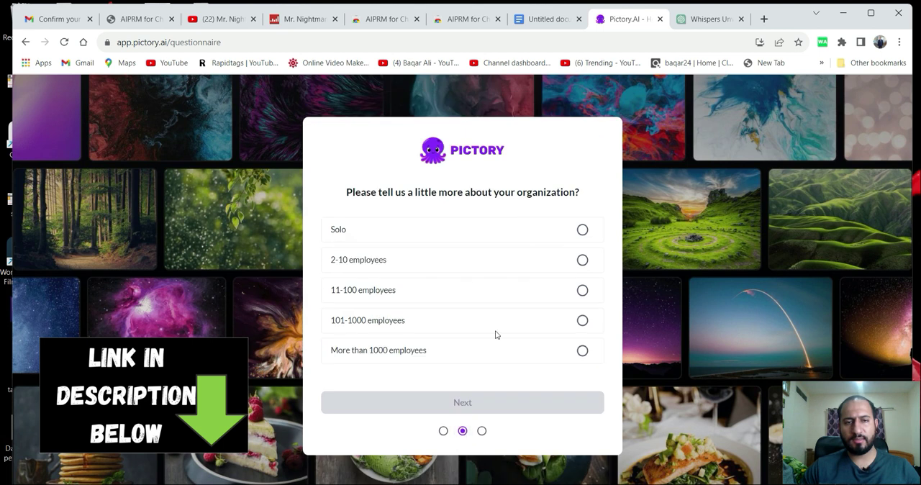
{"action": "left_click", "coordinate": [581, 234]}
{"action": "left_click", "coordinate": [463, 404]}
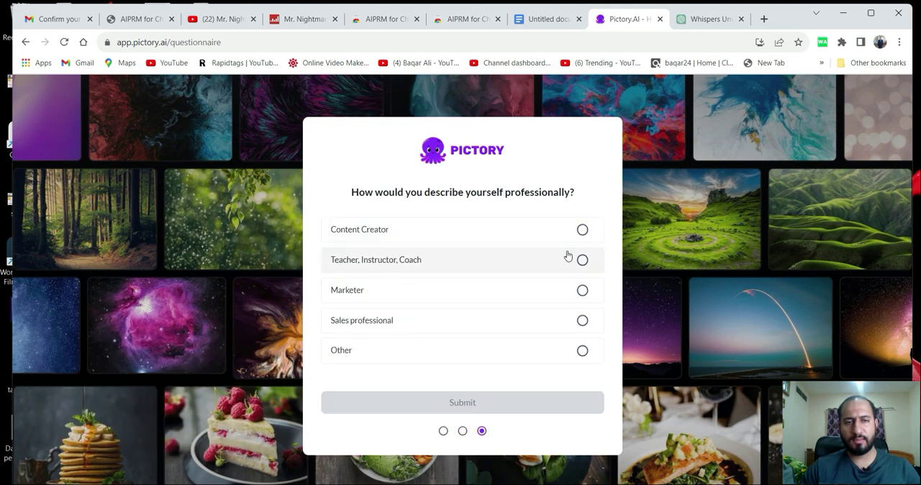
{"action": "left_click", "coordinate": [582, 230]}
{"action": "left_click", "coordinate": [459, 404]}
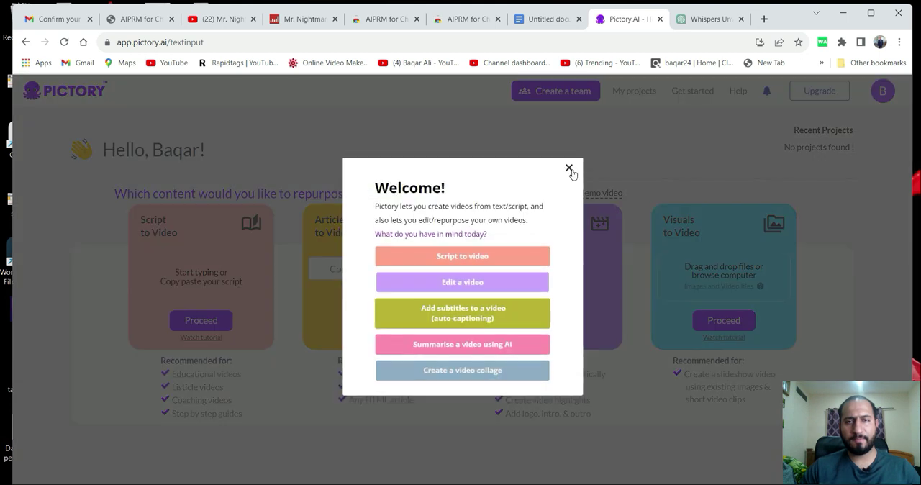
Start a Script to Video project in Pictory and place the cursor in the script editor's text area.
{"action": "left_click", "coordinate": [567, 174]}
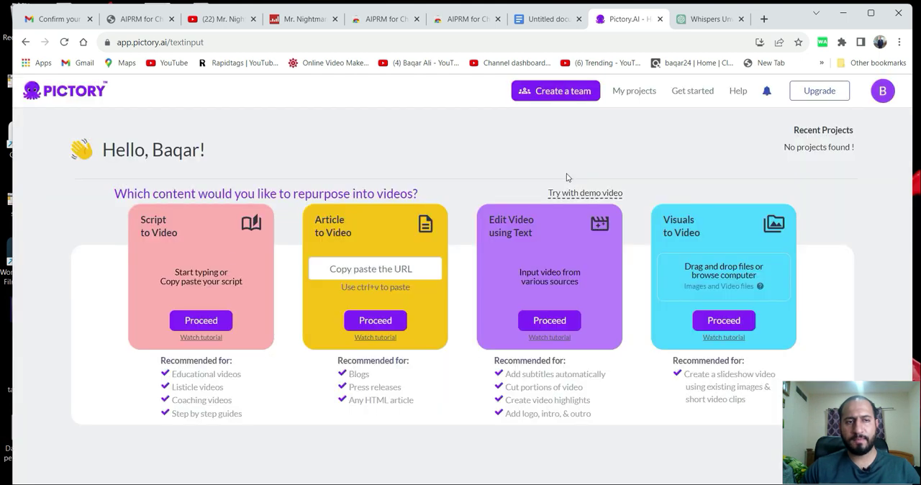
{"action": "left_click", "coordinate": [201, 320]}
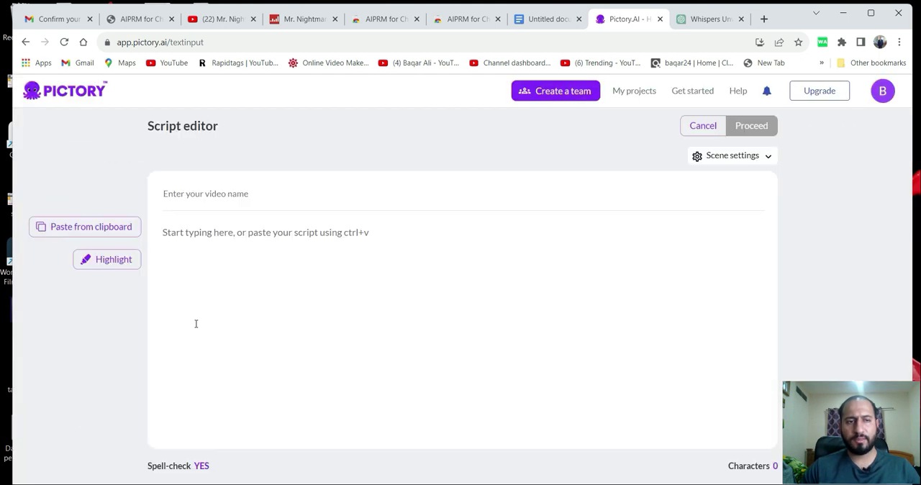
{"action": "left_click", "coordinate": [253, 277]}
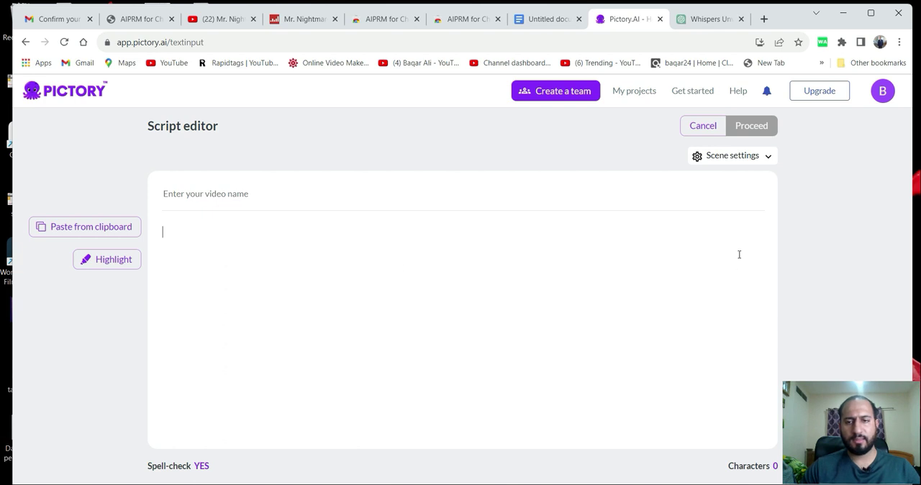
Return to the Google Docs document and copy the entire voice-over text.
{"action": "left_click", "coordinate": [709, 20]}
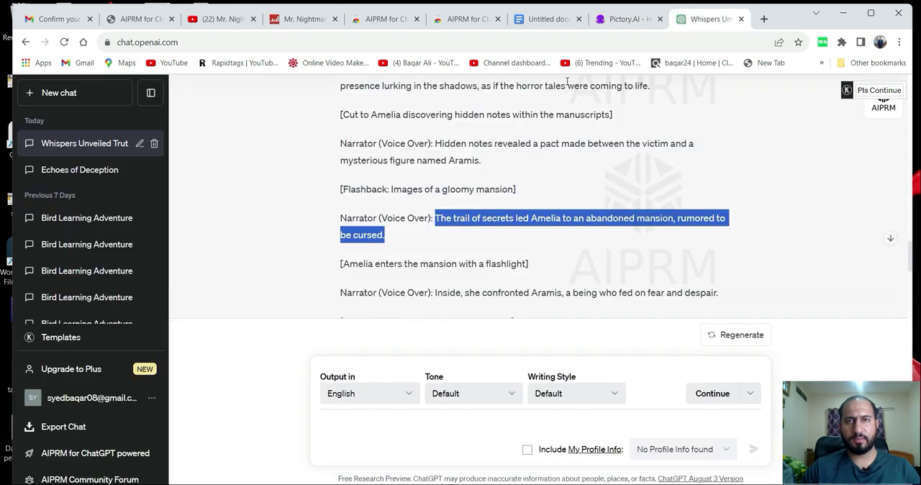
{"action": "left_click", "coordinate": [546, 20]}
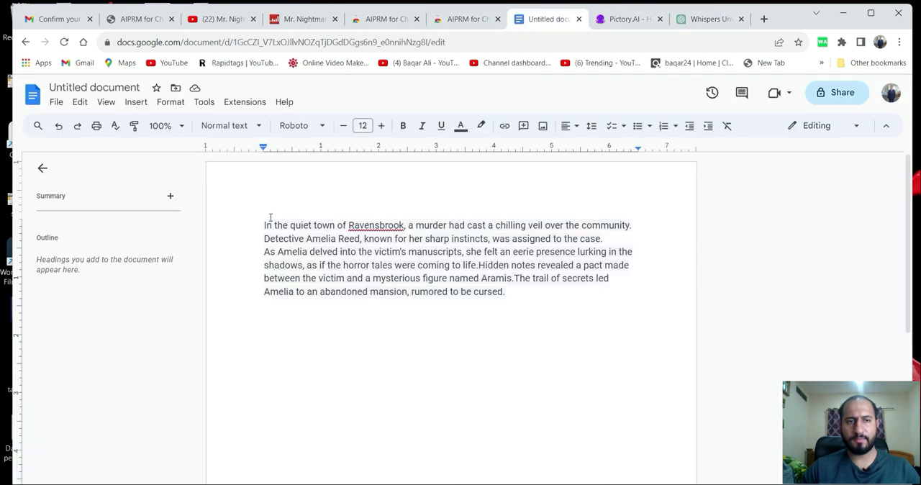
{"action": "left_click_drag", "start_coordinate": [264, 221], "coordinate": [515, 292]}
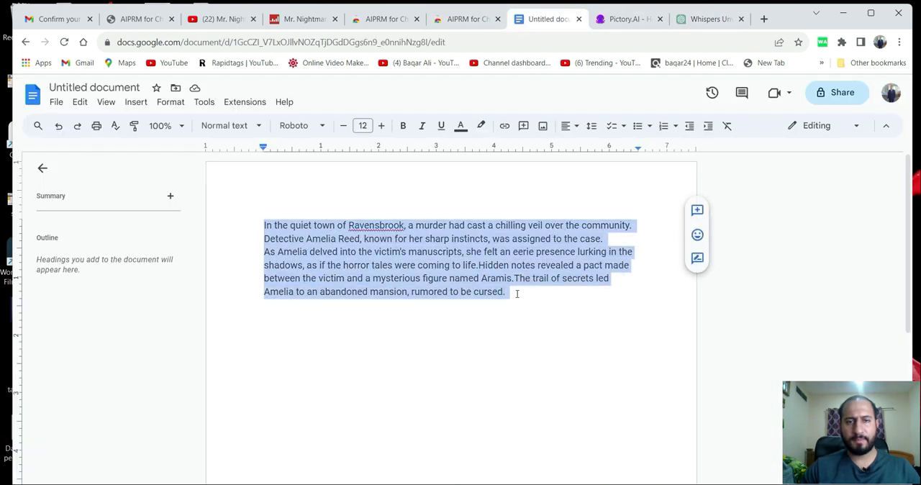
{"action": "right_click", "coordinate": [479, 267]}
{"action": "left_click", "coordinate": [509, 214]}
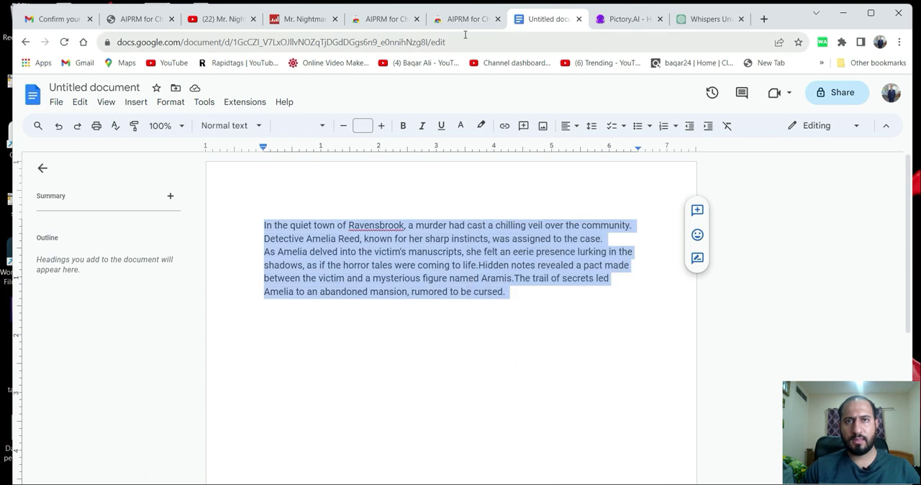
Switch to Pictory and paste the copied voice-over text into the script editor's text area.
{"action": "left_click", "coordinate": [623, 20]}
{"action": "left_click", "coordinate": [249, 254]}
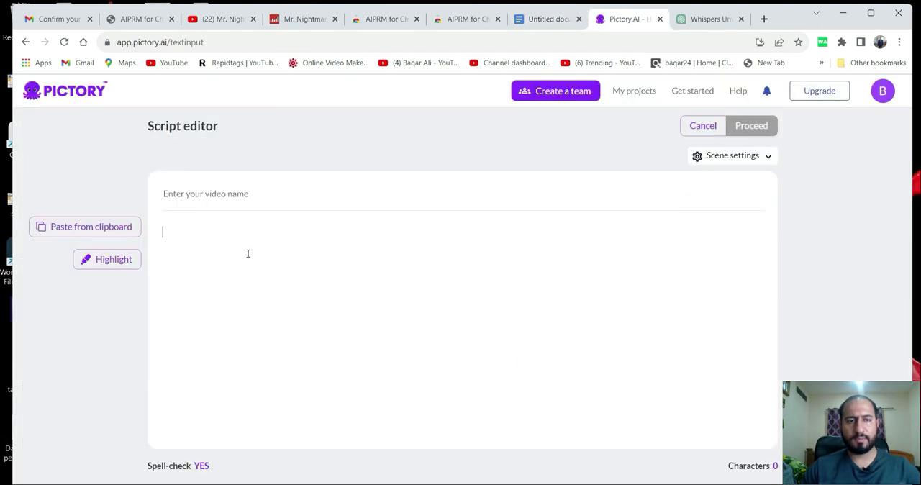
{"action": "key", "text": "ctrl+v"}
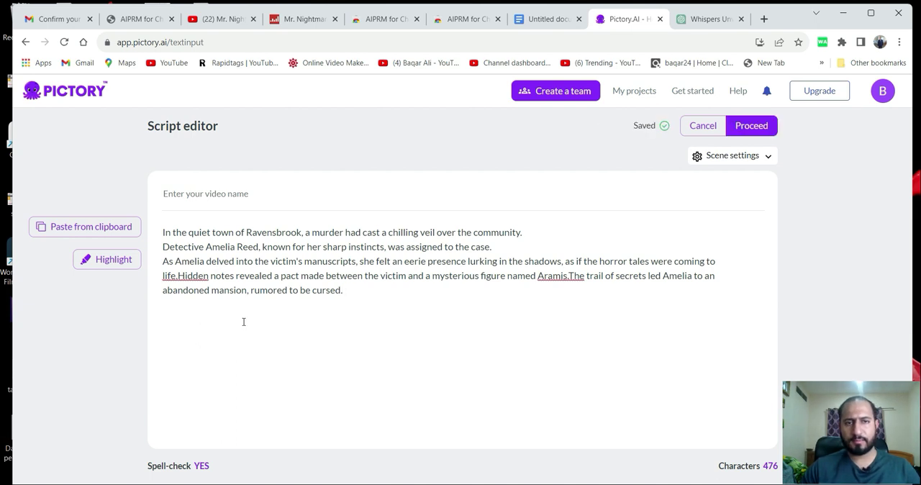
{"action": "right_click", "coordinate": [191, 280]}
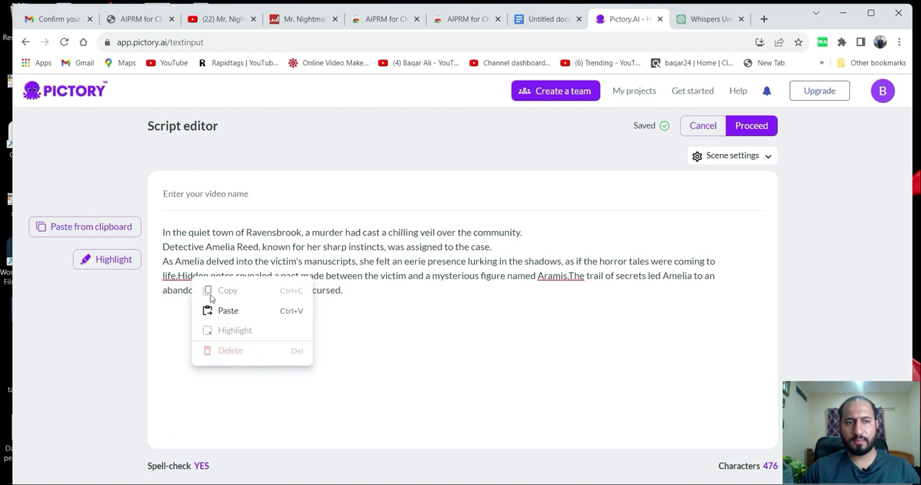
{"action": "left_click", "coordinate": [419, 343]}
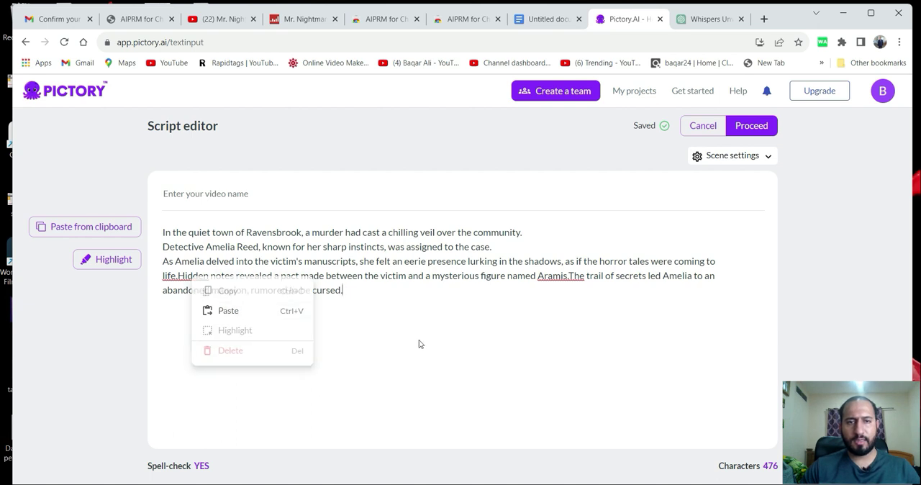
{"action": "right_click", "coordinate": [570, 275]}
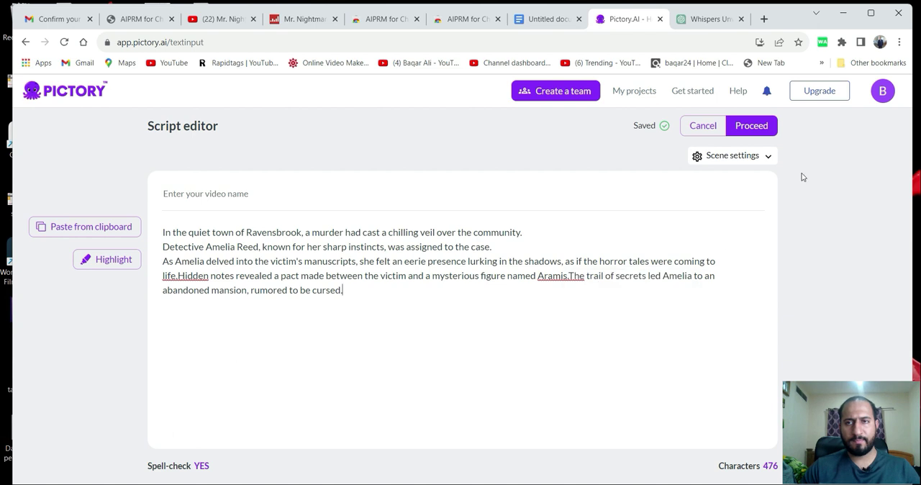
Proceed with the script to the template selection and close the free user group notice.
{"action": "left_click", "coordinate": [752, 127]}
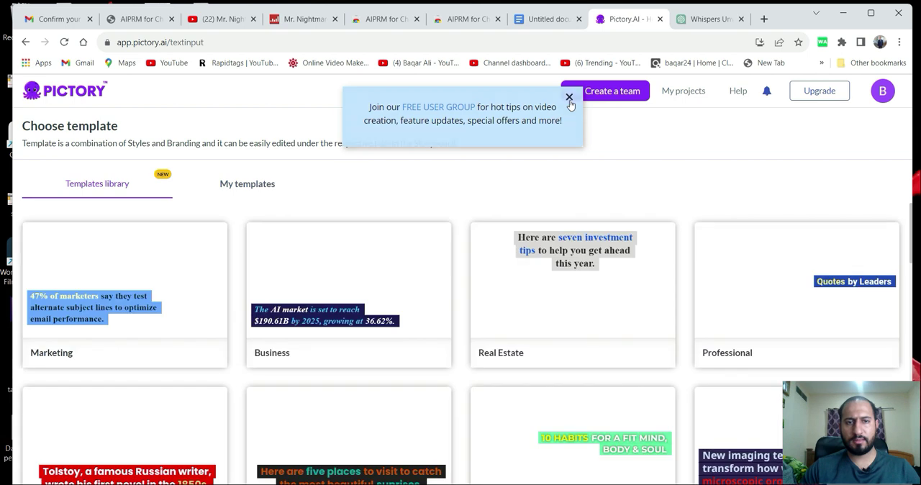
{"action": "left_click", "coordinate": [569, 98]}
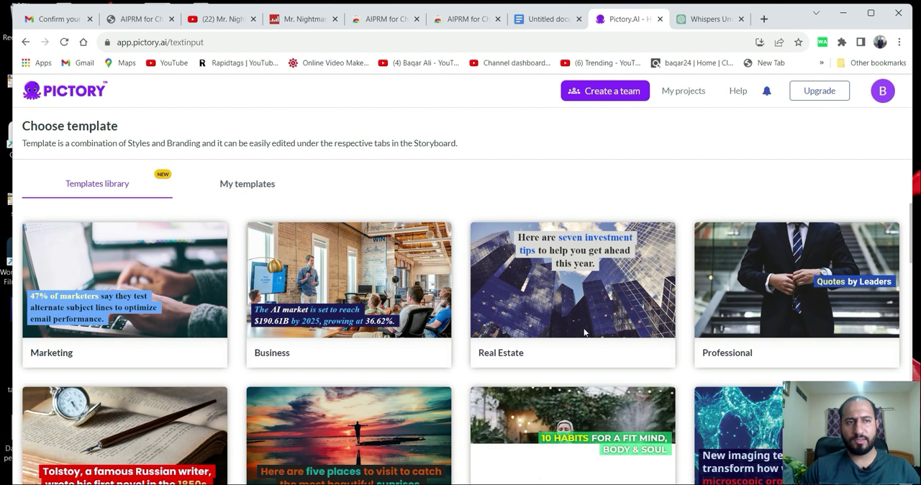
Examine the templates library for a dark style that suits a scary murder story.
{"action": "scroll", "coordinate": [451, 361], "scroll_direction": "down", "scroll_amount": 2}
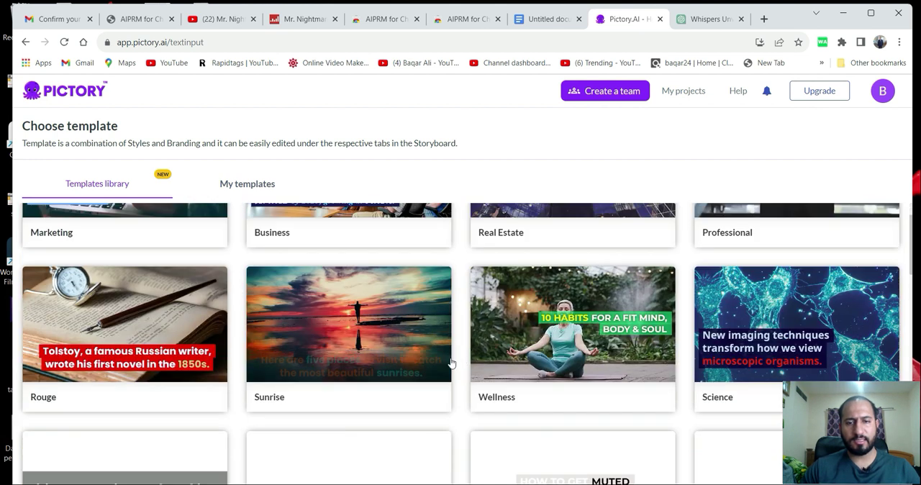
{"action": "scroll", "coordinate": [462, 357], "scroll_direction": "up", "scroll_amount": 1}
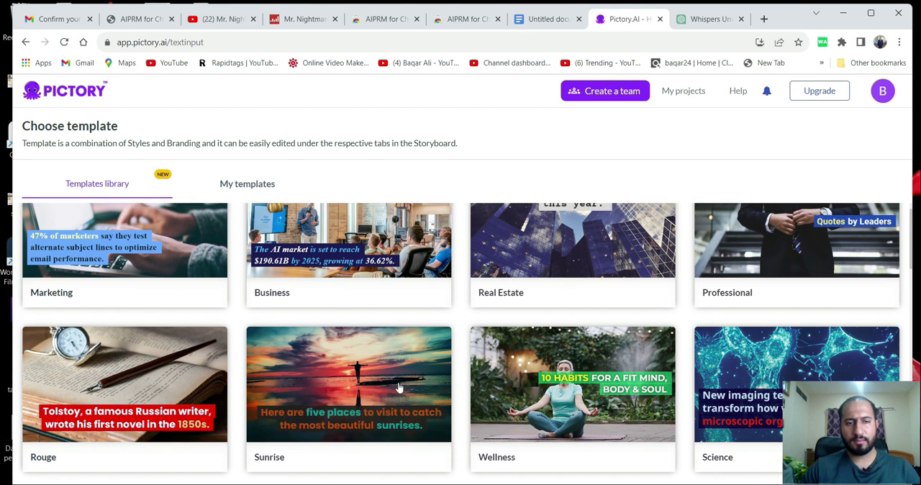
{"action": "scroll", "coordinate": [399, 385], "scroll_direction": "down", "scroll_amount": 2}
{"action": "scroll", "coordinate": [399, 388], "scroll_direction": "down", "scroll_amount": 1}
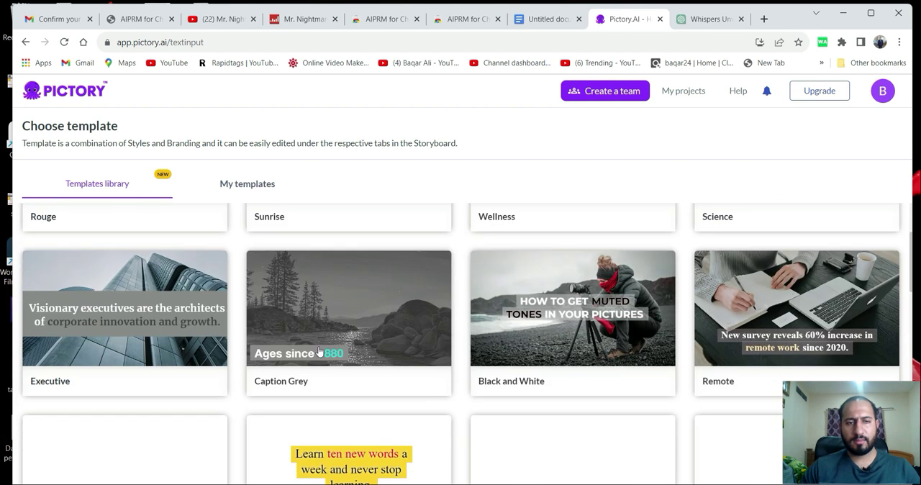
{"action": "scroll", "coordinate": [533, 358], "scroll_direction": "down", "scroll_amount": 2}
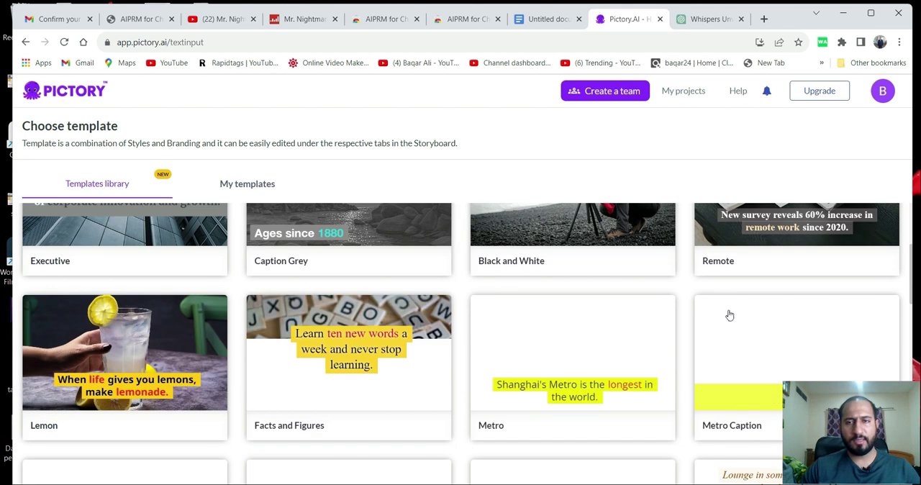
{"action": "scroll", "coordinate": [728, 315], "scroll_direction": "down", "scroll_amount": 2}
{"action": "scroll", "coordinate": [422, 411], "scroll_direction": "up", "scroll_amount": 2}
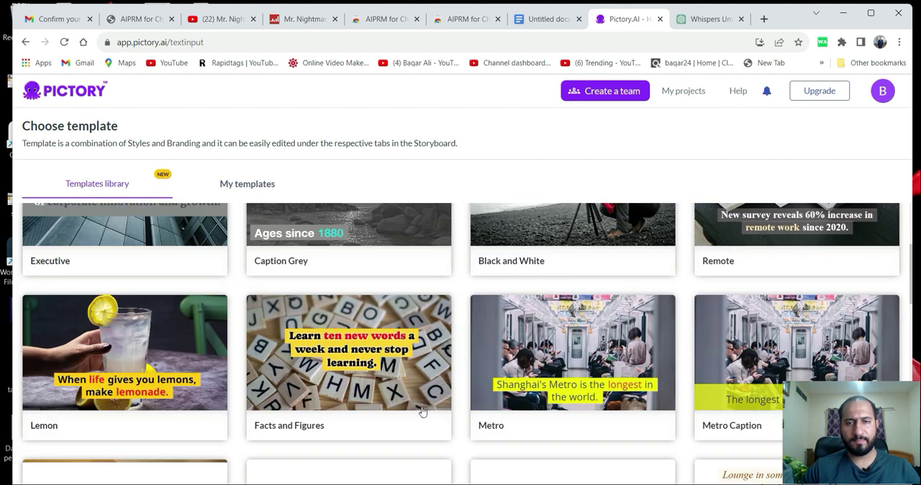
{"action": "scroll", "coordinate": [422, 411], "scroll_direction": "up", "scroll_amount": 1}
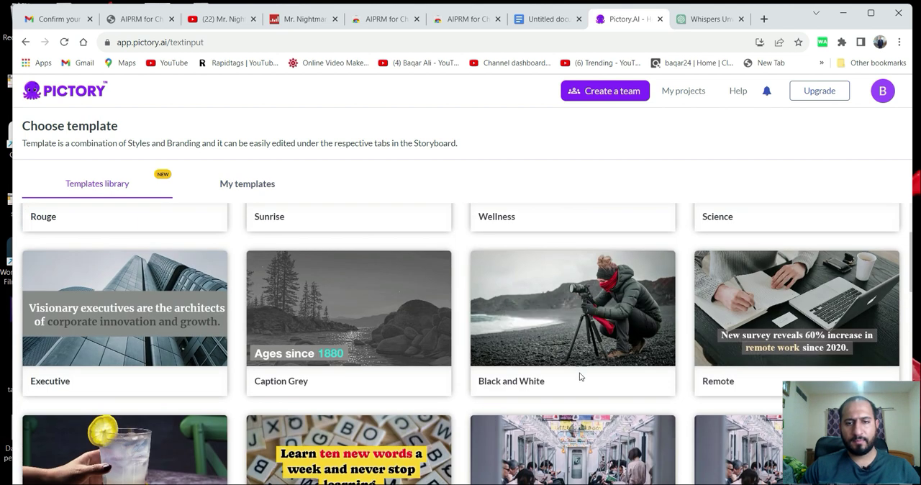
{"action": "scroll", "coordinate": [394, 379], "scroll_direction": "down", "scroll_amount": 4}
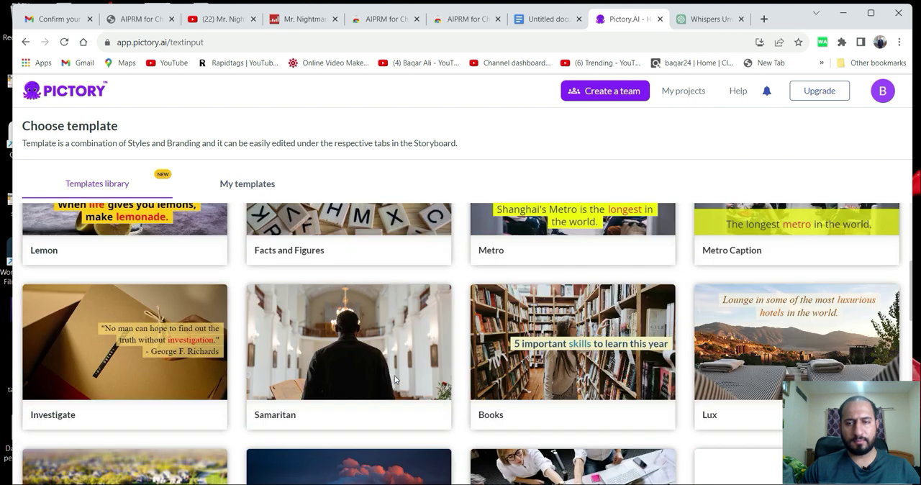
{"action": "scroll", "coordinate": [429, 359], "scroll_direction": "down", "scroll_amount": 5}
{"action": "scroll", "coordinate": [429, 359], "scroll_direction": "up", "scroll_amount": 2}
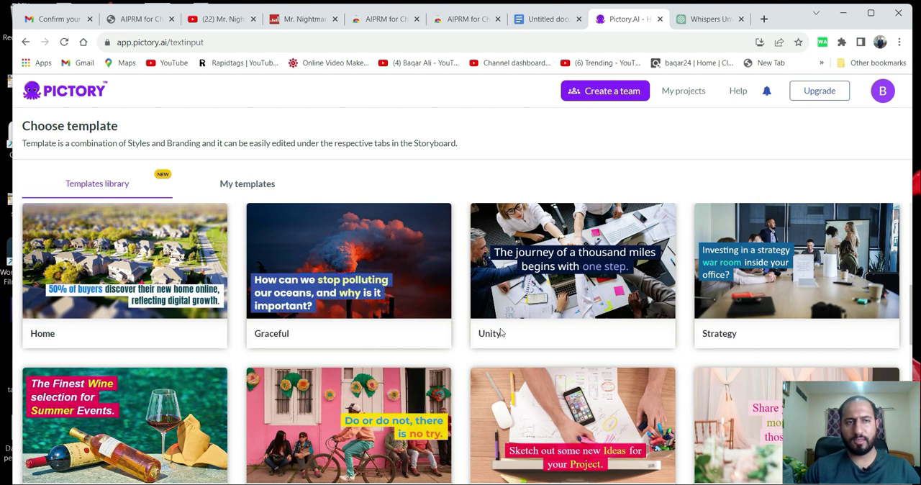
{"action": "scroll", "coordinate": [409, 333], "scroll_direction": "up", "scroll_amount": 3}
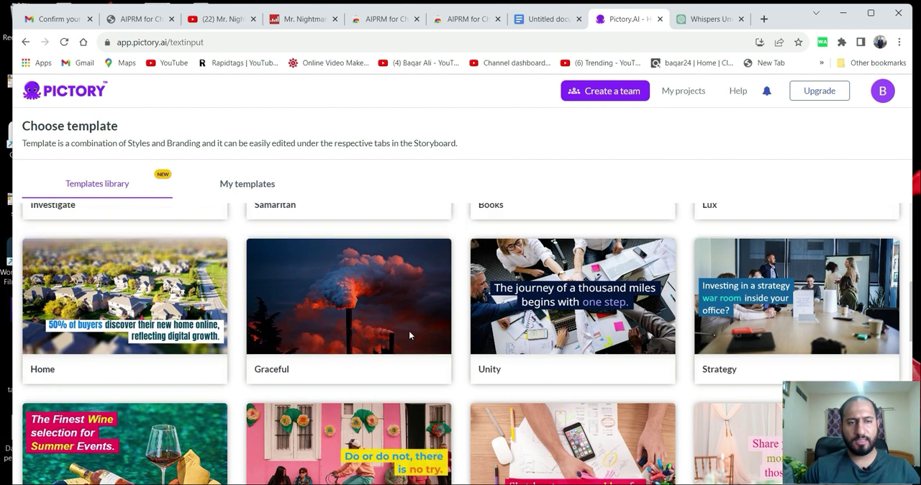
{"action": "scroll", "coordinate": [398, 372], "scroll_direction": "down", "scroll_amount": 2}
{"action": "scroll", "coordinate": [403, 357], "scroll_direction": "up", "scroll_amount": 3}
{"action": "scroll", "coordinate": [404, 350], "scroll_direction": "up", "scroll_amount": 2}
{"action": "scroll", "coordinate": [446, 349], "scroll_direction": "down", "scroll_amount": 2}
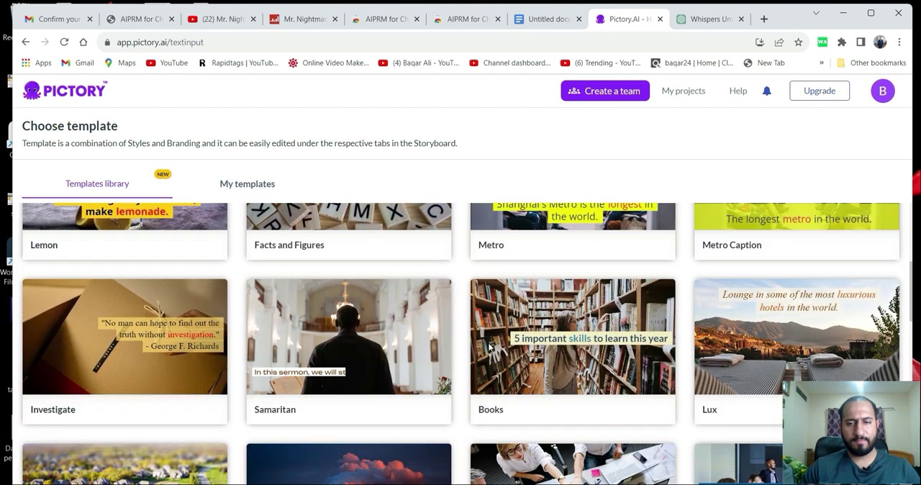
Review the script in ChatGPT and the voice-over text in Google Docs, and return to Pictory's template selection.
{"action": "left_click", "coordinate": [703, 20]}
{"action": "scroll", "coordinate": [445, 210], "scroll_direction": "up", "scroll_amount": 3}
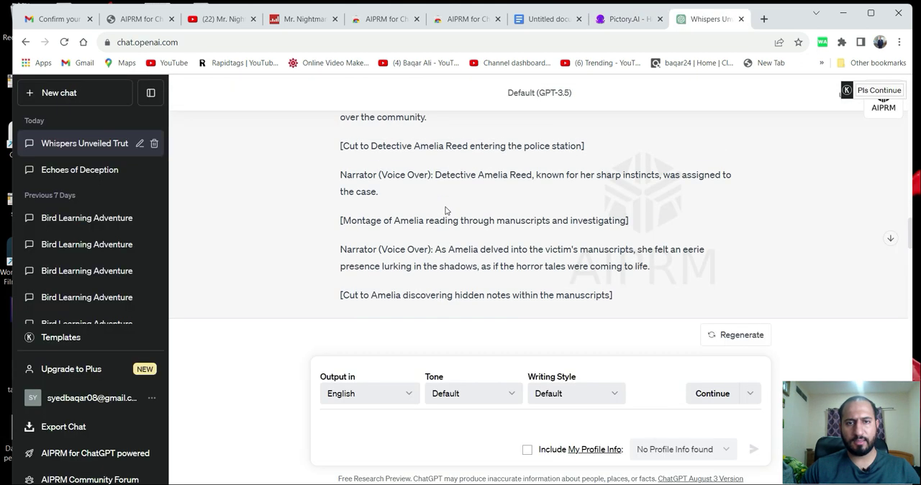
{"action": "left_click", "coordinate": [548, 19]}
{"action": "left_click", "coordinate": [340, 291]}
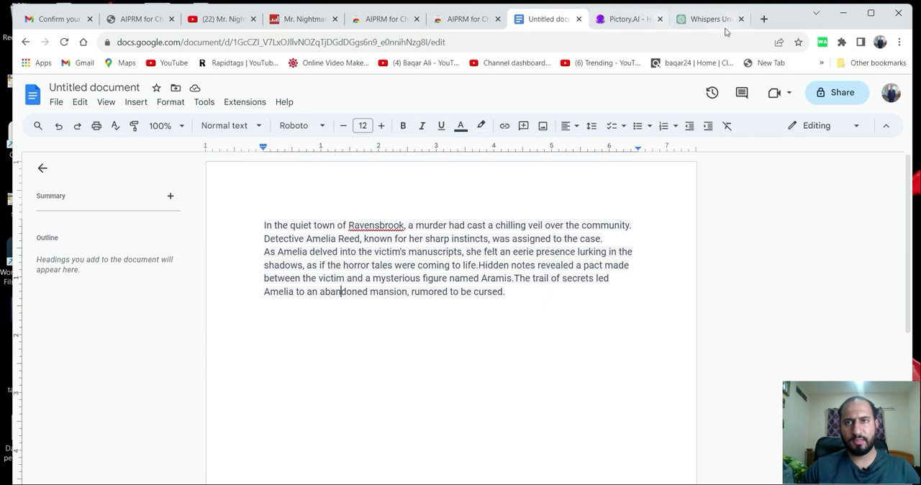
{"action": "left_click", "coordinate": [615, 21]}
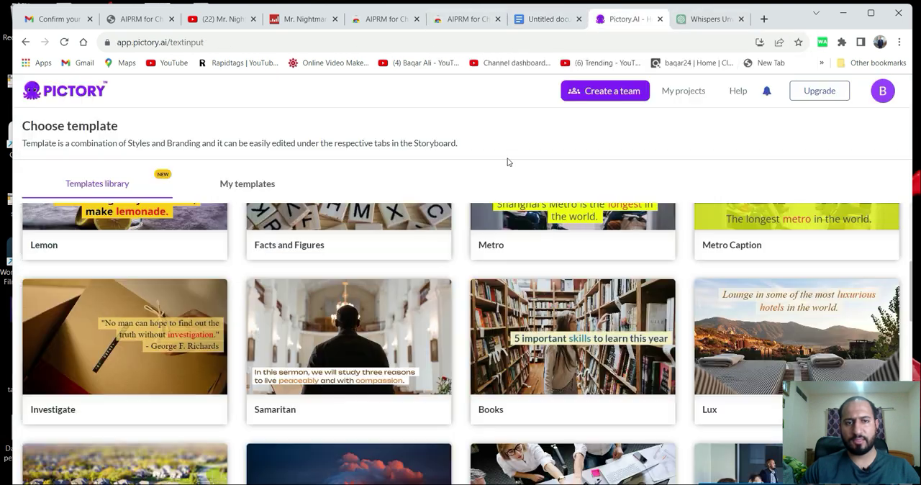
Create the storyboard with the Caption Grey template in 16:9 and dismiss the getting-started guide and the watermark notice.
{"action": "scroll", "coordinate": [335, 403], "scroll_direction": "up", "scroll_amount": 5}
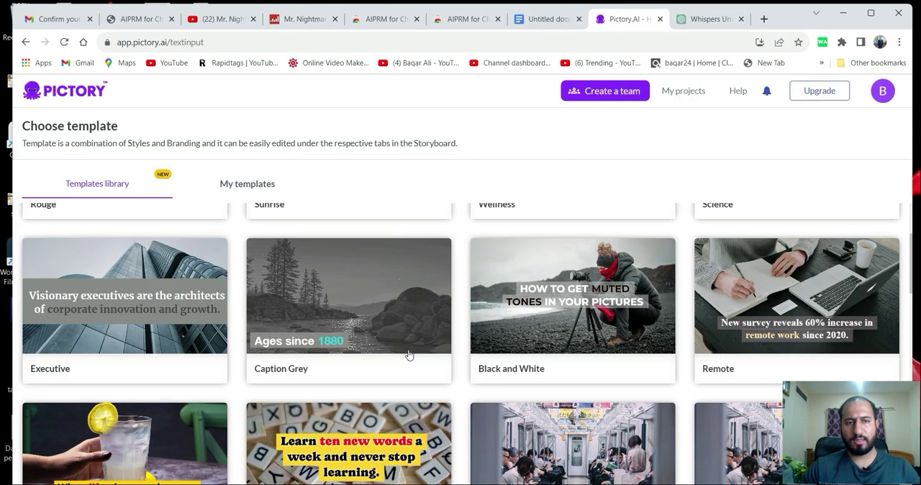
{"action": "scroll", "coordinate": [441, 365], "scroll_direction": "down", "scroll_amount": 1}
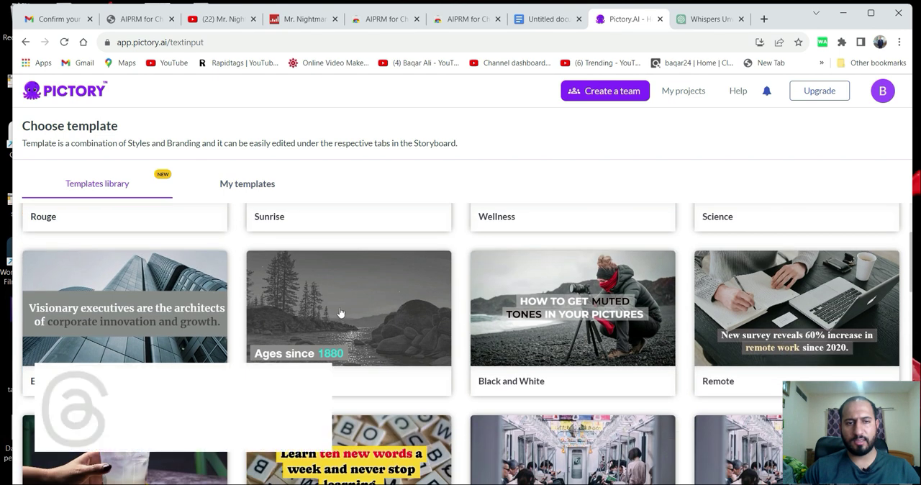
{"action": "mouse_move", "coordinate": [341, 311]}
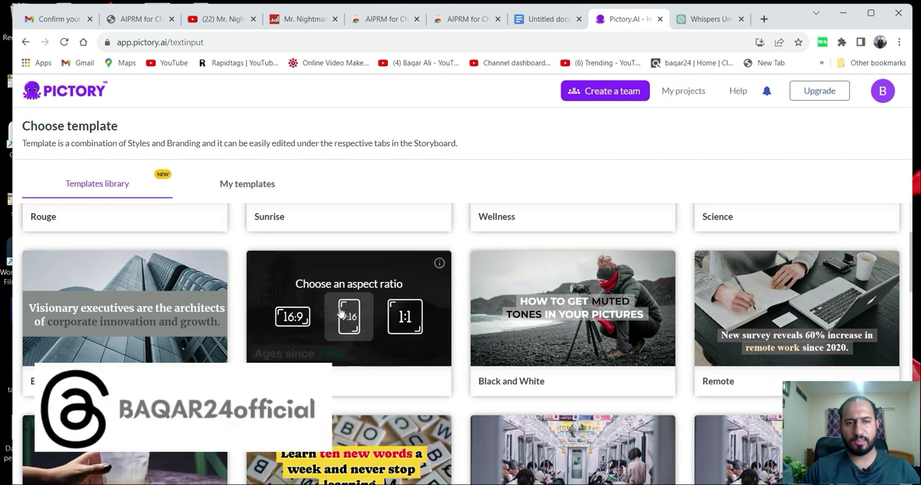
{"action": "left_click", "coordinate": [291, 317]}
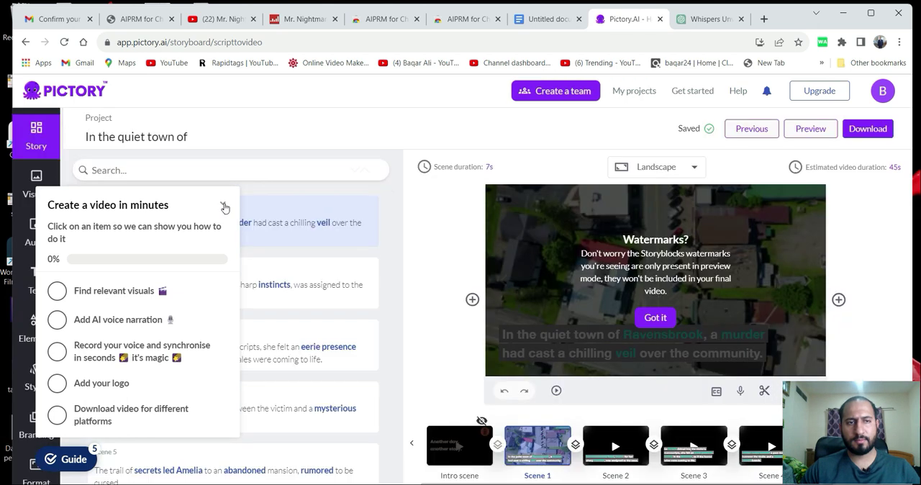
{"action": "left_click", "coordinate": [221, 205]}
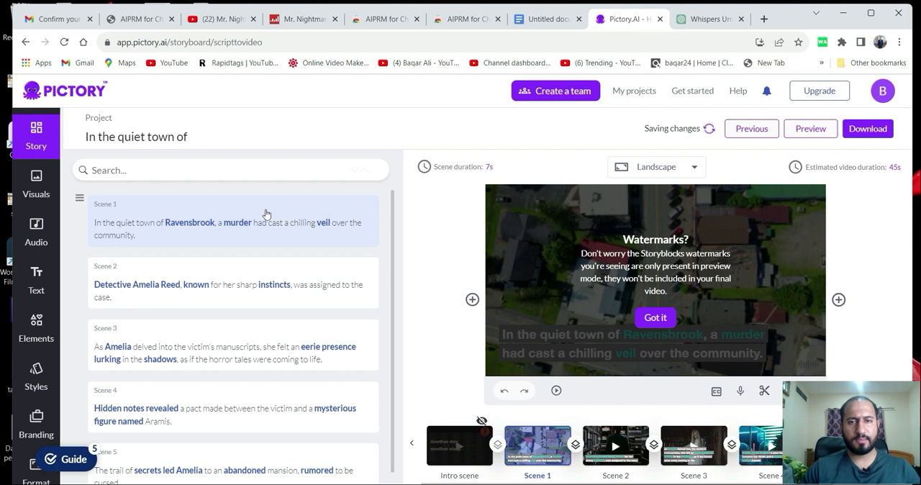
{"action": "left_click", "coordinate": [654, 322]}
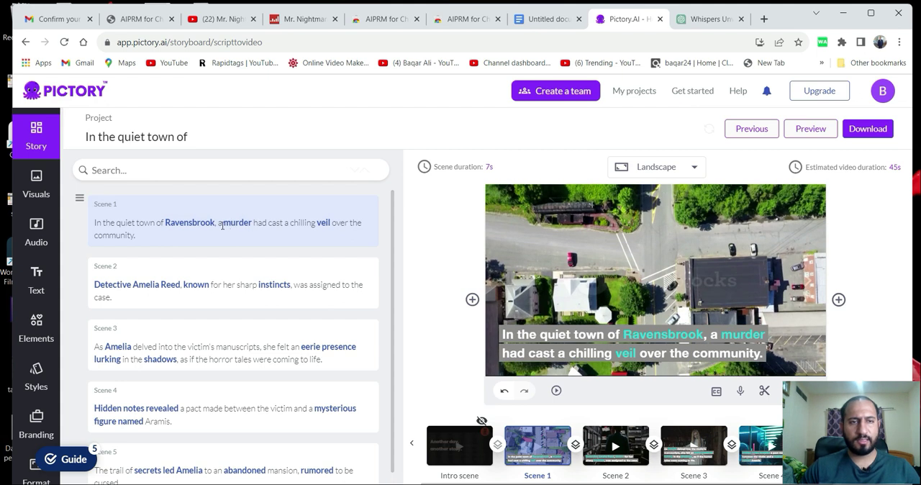
Split Scene 1 after "Ravensbrook," so that "a murder had cast a chilling veil over the community." forms its own scene.
{"action": "double_click", "coordinate": [219, 223]}
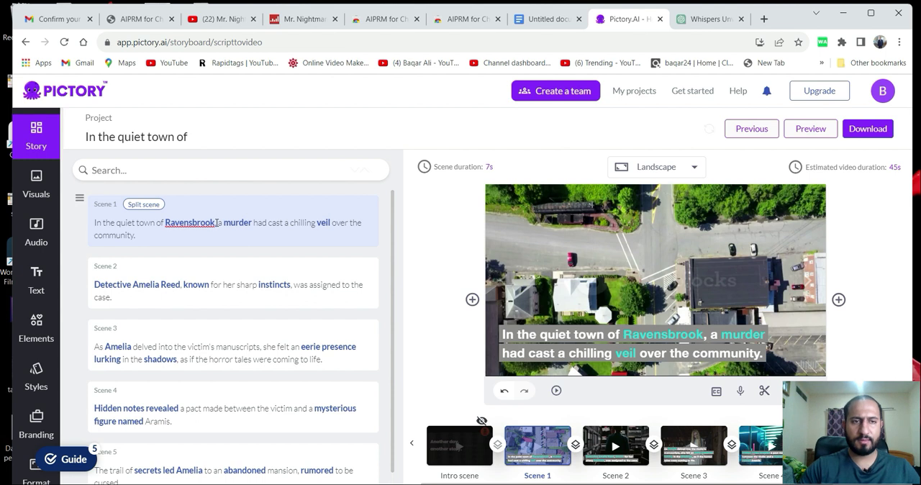
{"action": "key", "text": "Return"}
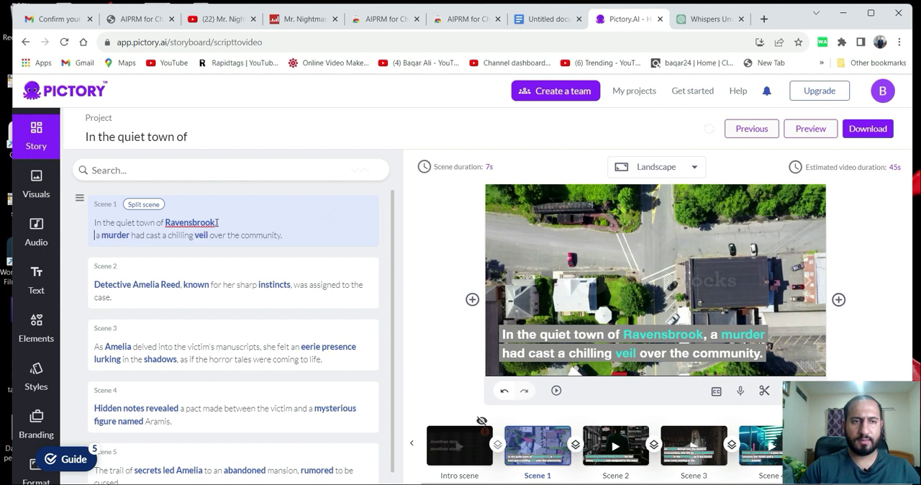
{"action": "left_click", "coordinate": [152, 205]}
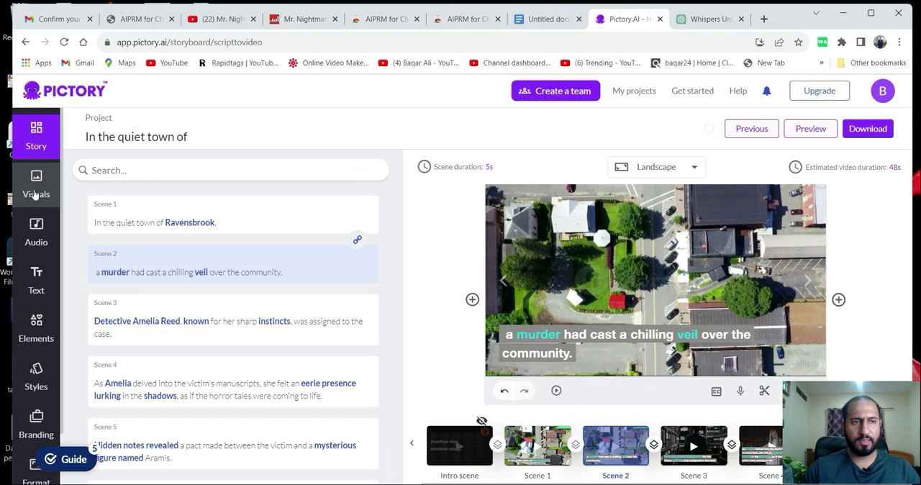
Replace Scene 2's visual with the library clip of a man in a dark jacket beside a brick wall.
{"action": "left_click", "coordinate": [34, 194]}
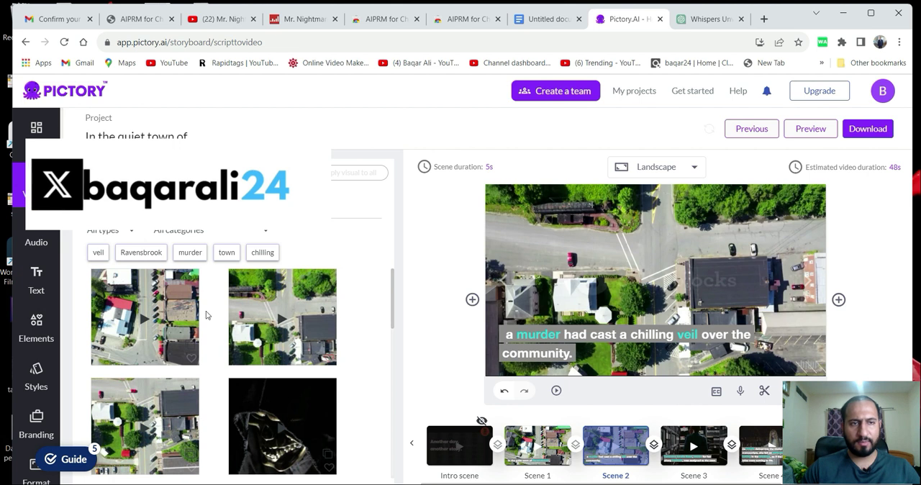
{"action": "scroll", "coordinate": [263, 380], "scroll_direction": "down", "scroll_amount": 4}
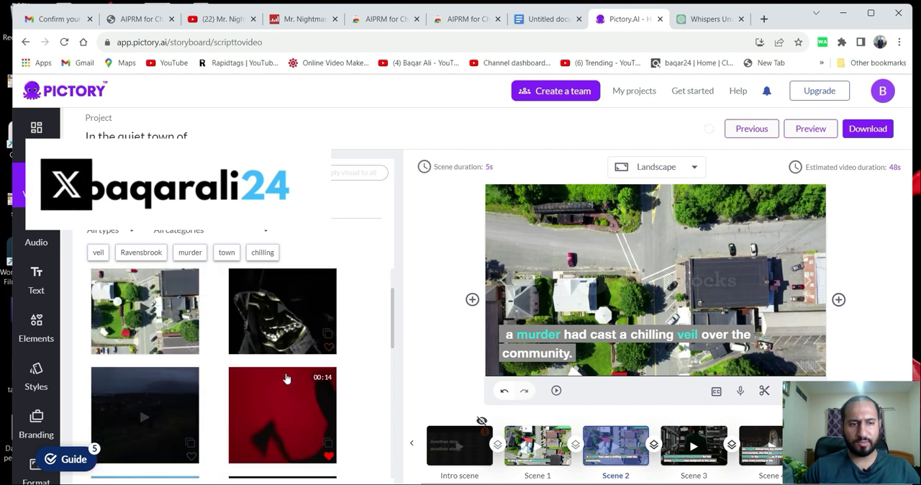
{"action": "scroll", "coordinate": [229, 381], "scroll_direction": "up", "scroll_amount": 2}
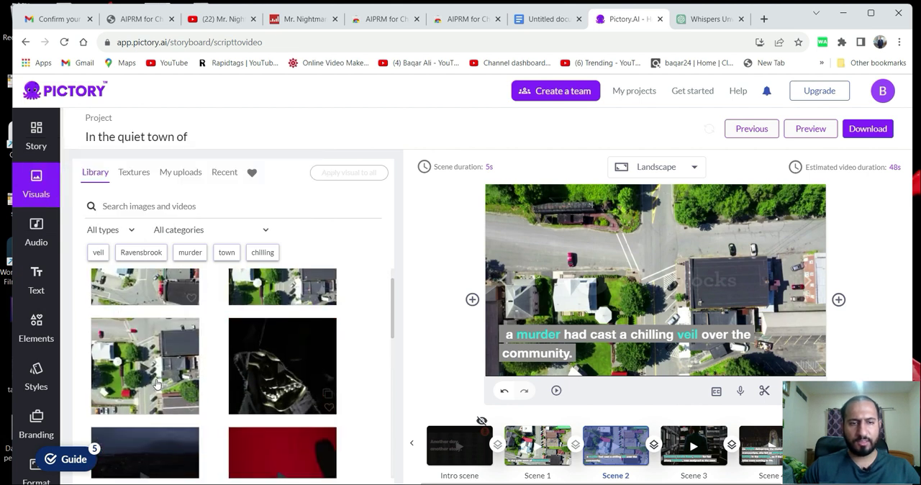
{"action": "scroll", "coordinate": [156, 383], "scroll_direction": "down", "scroll_amount": 3}
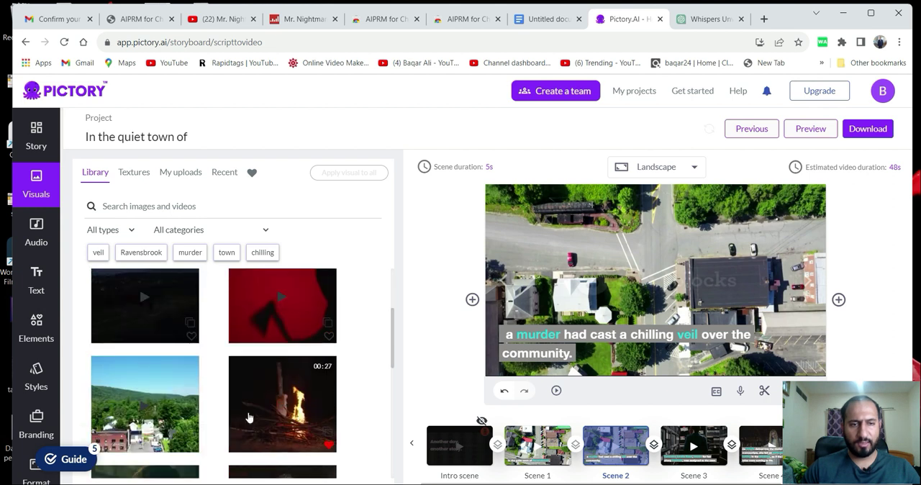
{"action": "scroll", "coordinate": [248, 417], "scroll_direction": "down", "scroll_amount": 2}
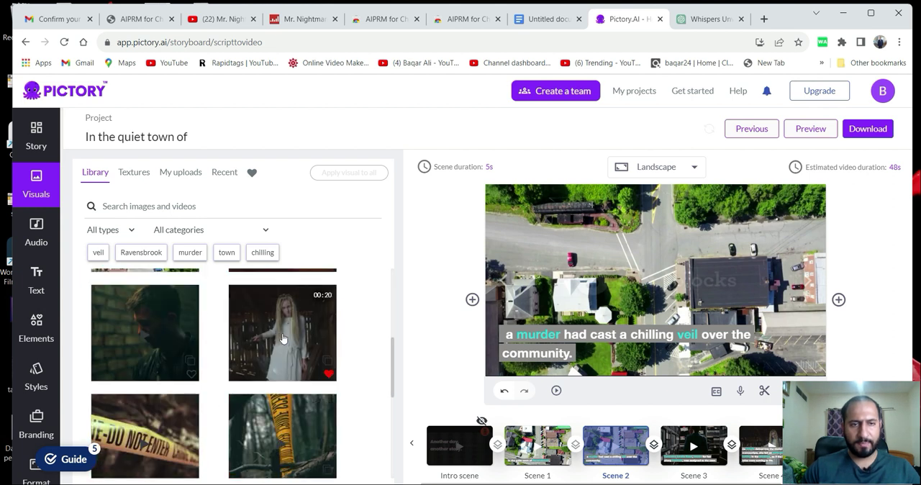
{"action": "left_click", "coordinate": [175, 356]}
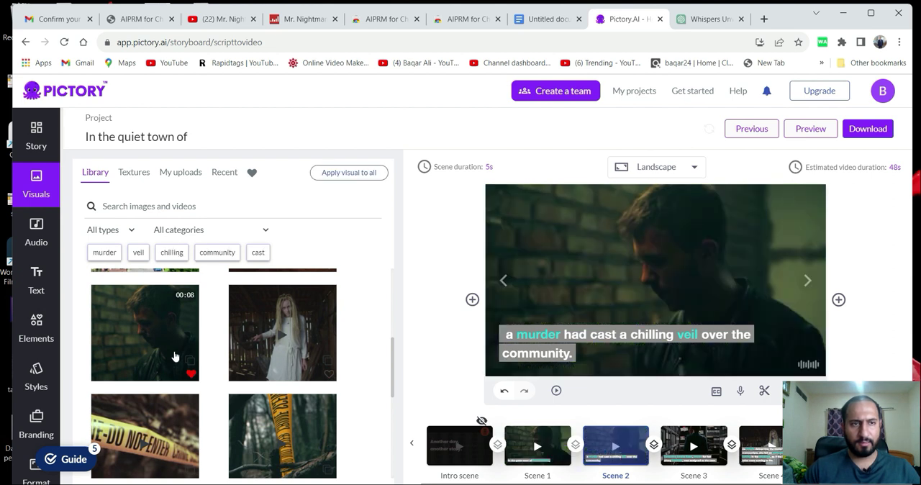
Look through the library visuals for Scene 2, check the voice-over text in Google Docs, and return to Pictory.
{"action": "scroll", "coordinate": [296, 315], "scroll_direction": "up", "scroll_amount": 2}
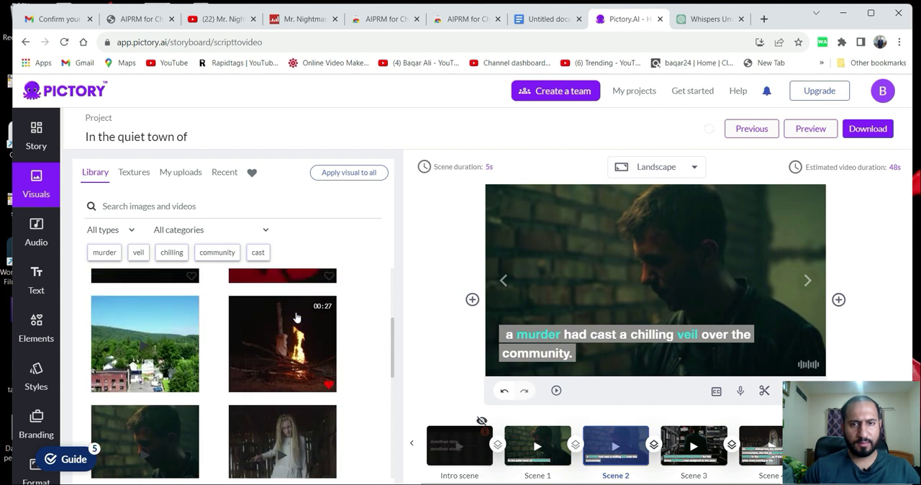
{"action": "scroll", "coordinate": [296, 317], "scroll_direction": "up", "scroll_amount": 3}
{"action": "scroll", "coordinate": [211, 365], "scroll_direction": "up", "scroll_amount": 2}
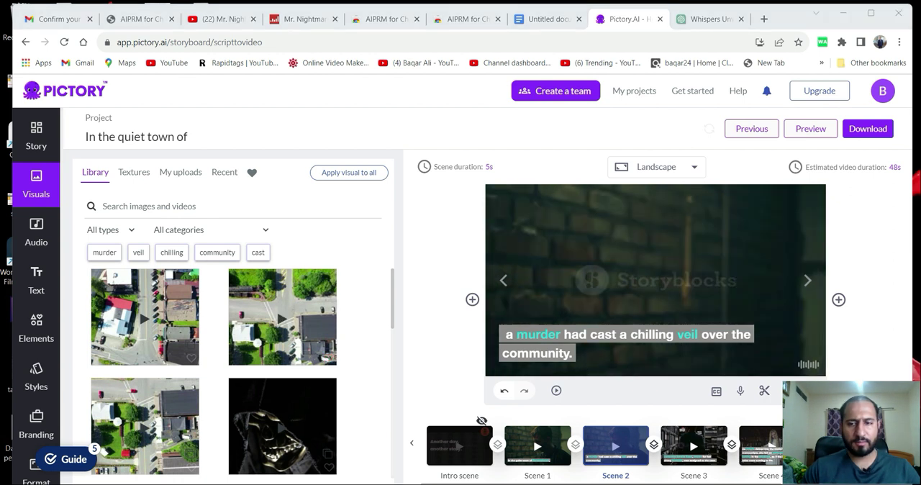
{"action": "left_click", "coordinate": [544, 22]}
{"action": "left_click_drag", "start_coordinate": [264, 226], "coordinate": [575, 251]}
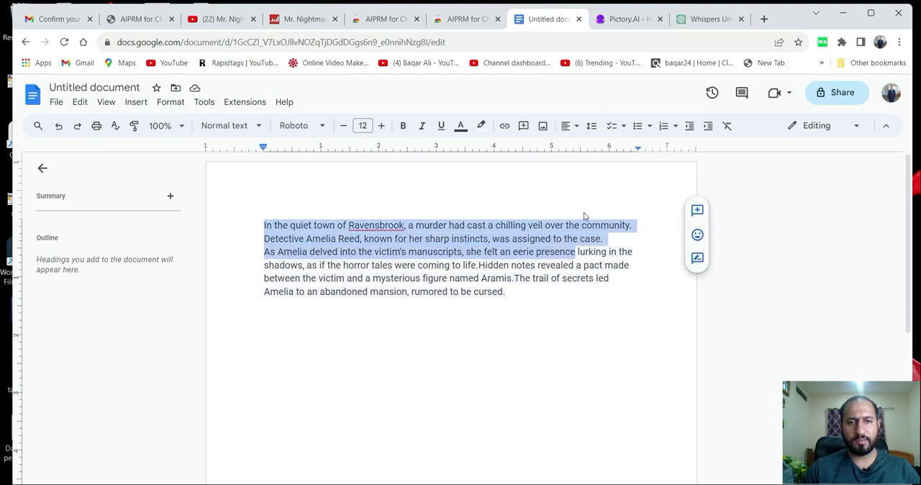
{"action": "left_click", "coordinate": [616, 20]}
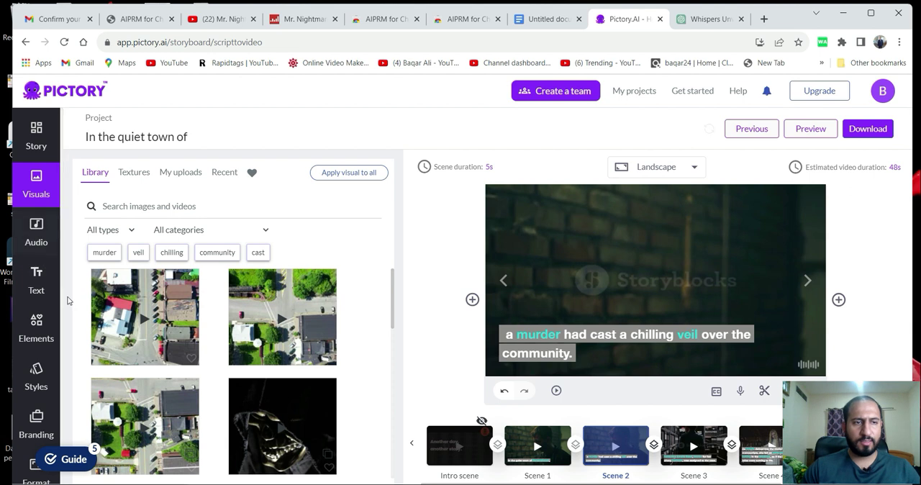
Apply the English (US) female AI voice Ava as the video's voice-over at normal speed.
{"action": "left_click", "coordinate": [35, 243]}
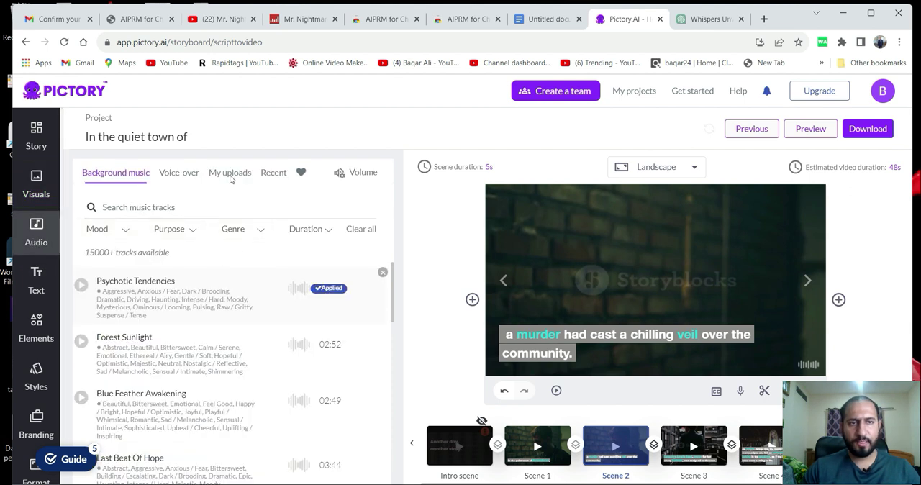
{"action": "left_click", "coordinate": [188, 176]}
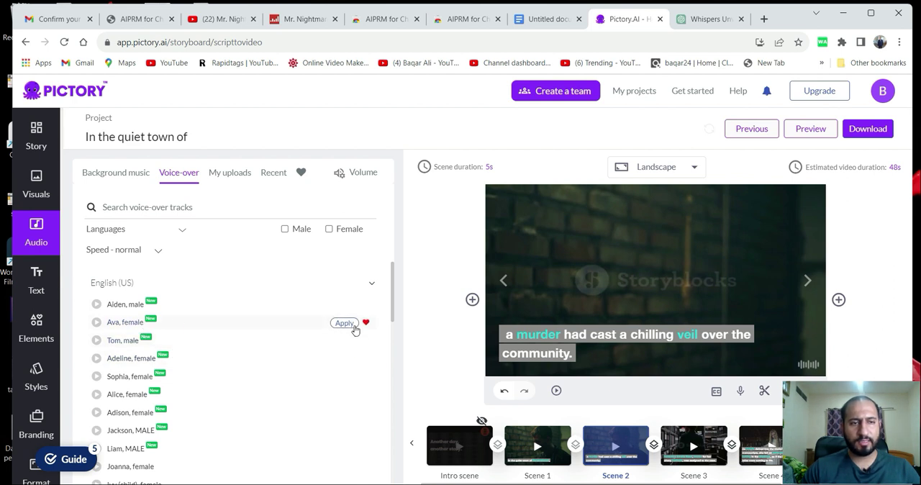
{"action": "left_click", "coordinate": [344, 323]}
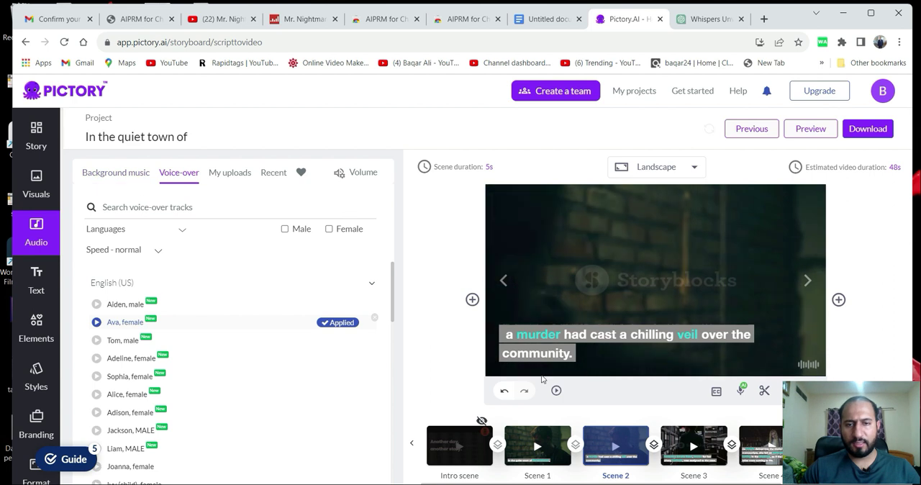
Try Forest Sunlight as the background music, and switch back to the Psychotic Tendencies track.
{"action": "left_click", "coordinate": [125, 180]}
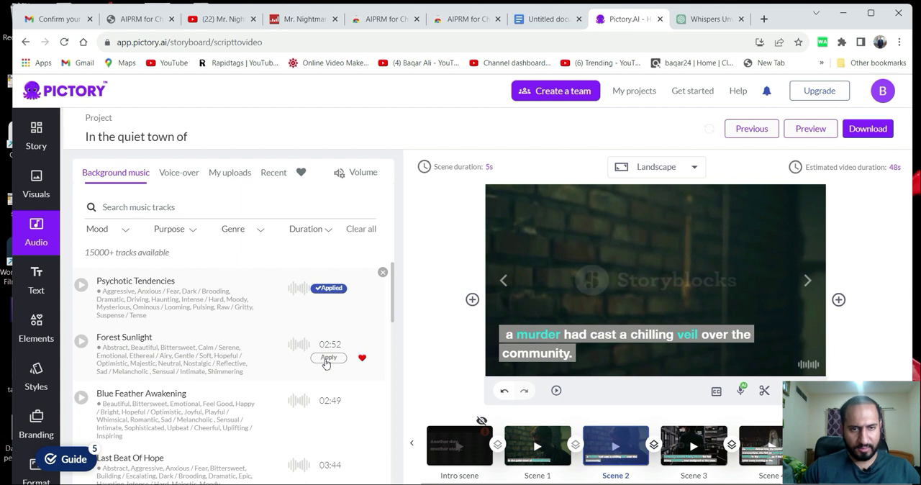
{"action": "left_click", "coordinate": [326, 359]}
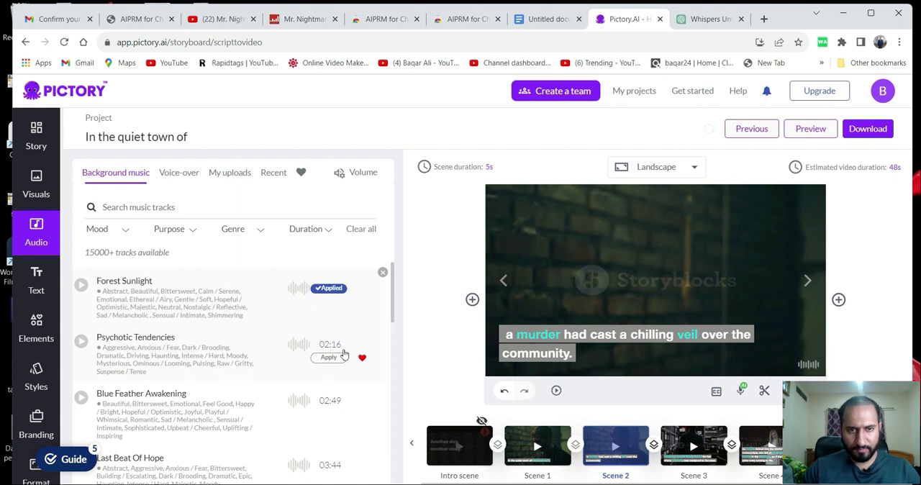
{"action": "left_click", "coordinate": [333, 359]}
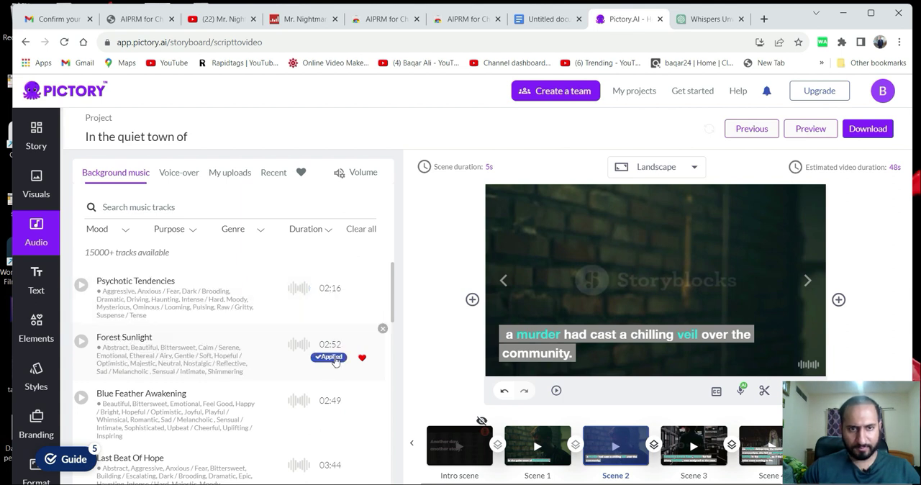
Preview Scene 2 with its voice-over and background music.
{"action": "left_click", "coordinate": [556, 391]}
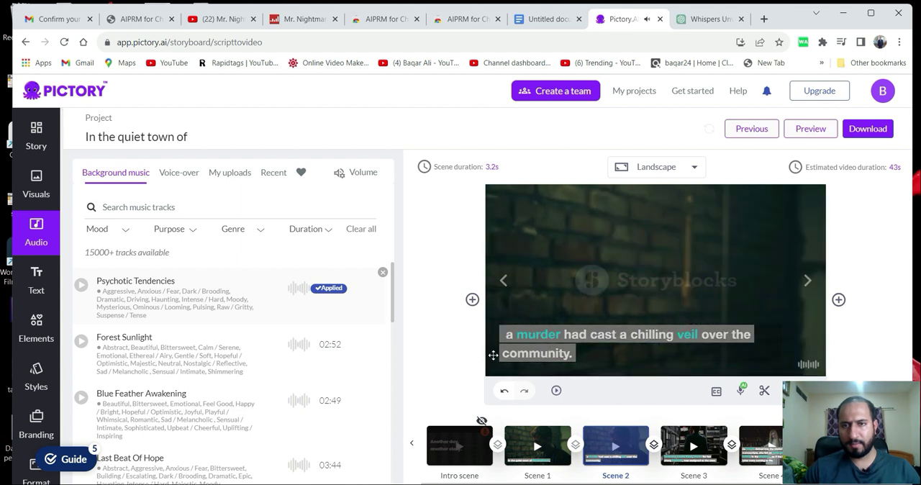
{"action": "left_click", "coordinate": [556, 391]}
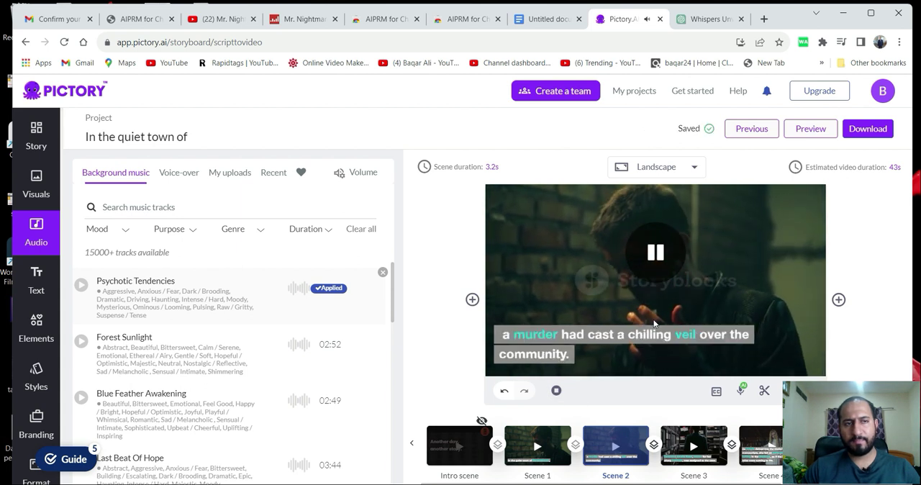
Open the story text and try to break Scene 3 onto a new line after "instincts,".
{"action": "left_click", "coordinate": [37, 147]}
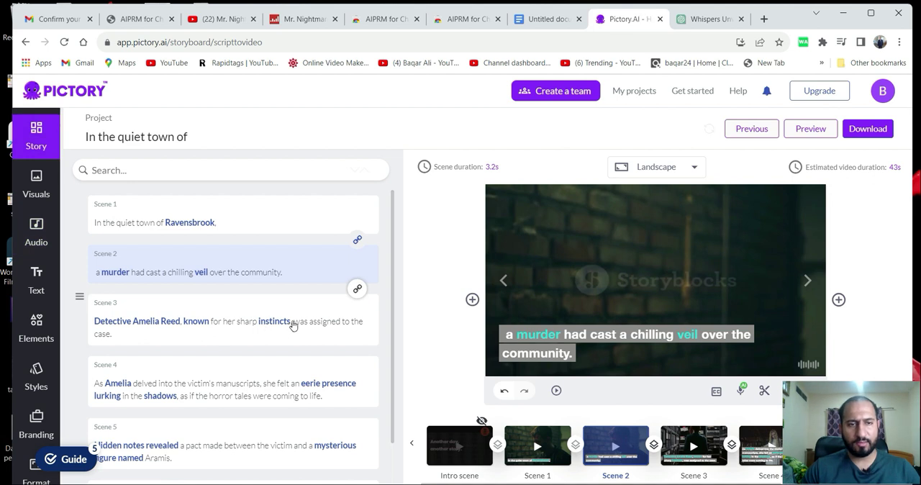
{"action": "left_click", "coordinate": [293, 325]}
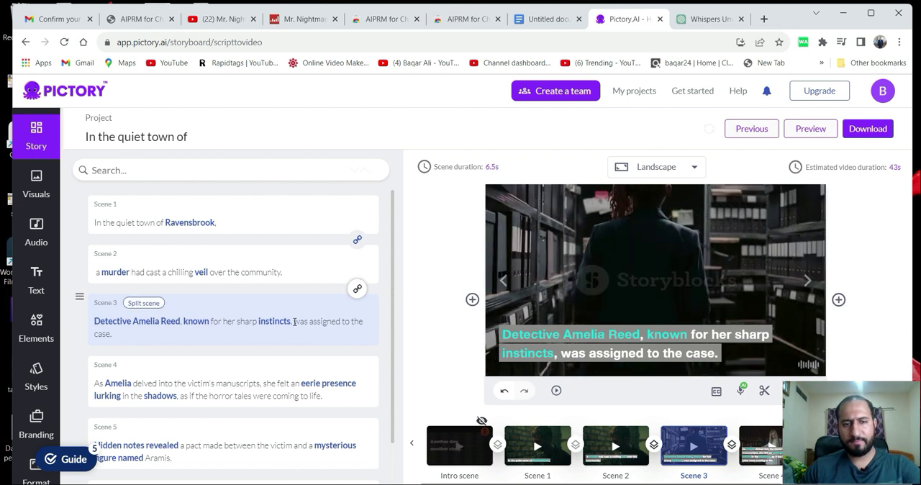
{"action": "key", "text": "Return"}
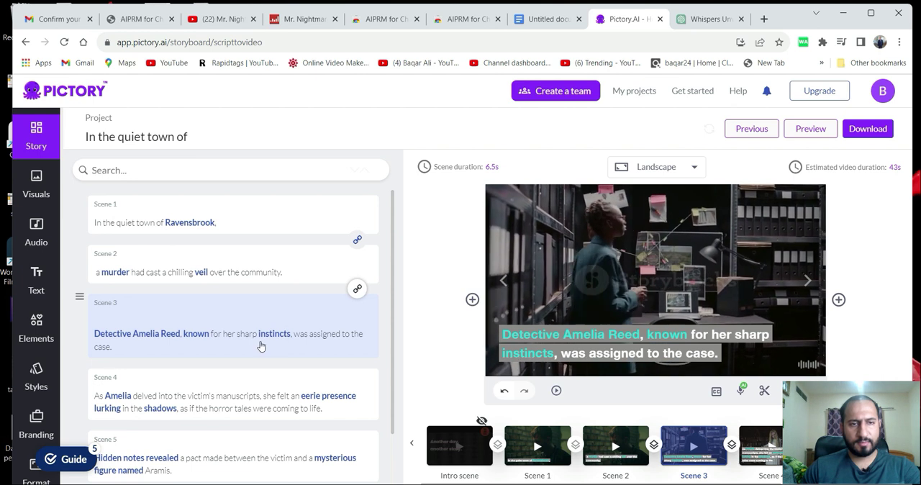
Break Scene 4's text after "manuscripts," so that "she felt an eerie presence" starts a new line.
{"action": "scroll", "coordinate": [274, 359], "scroll_direction": "down", "scroll_amount": 1}
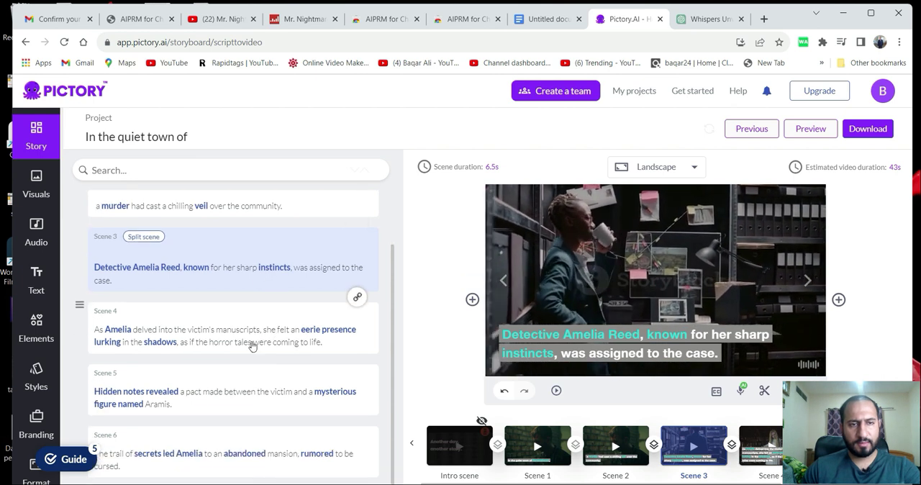
{"action": "left_click", "coordinate": [256, 334]}
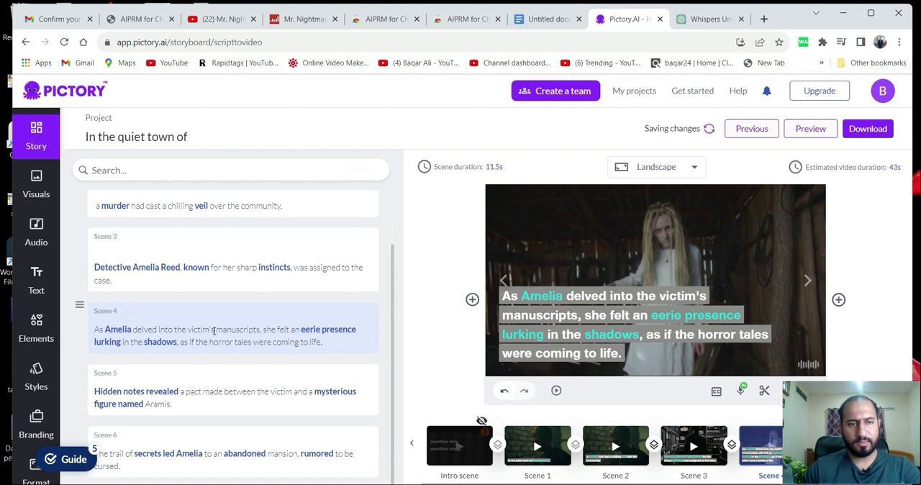
{"action": "left_click", "coordinate": [264, 331]}
{"action": "key", "text": "Return"}
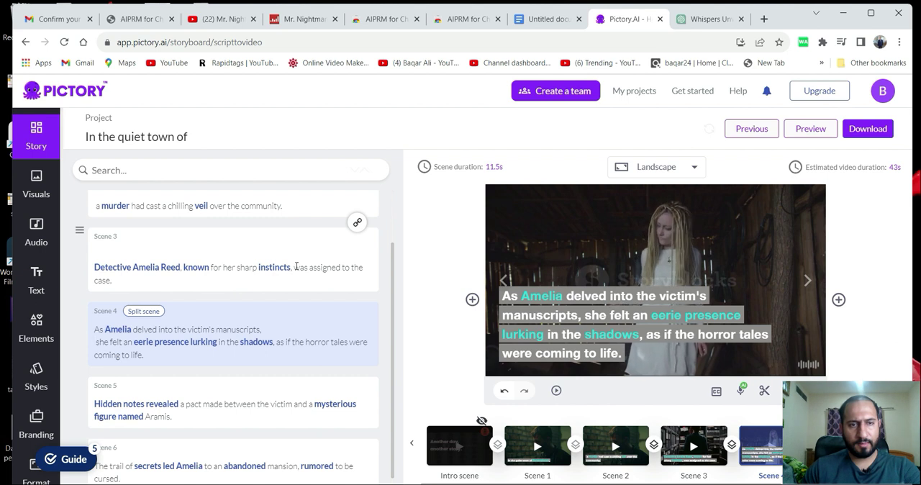
Split Scene 3 after "instincts," so that "was assigned to the case." forms its own scene, and preview the new scene.
{"action": "left_click", "coordinate": [294, 268]}
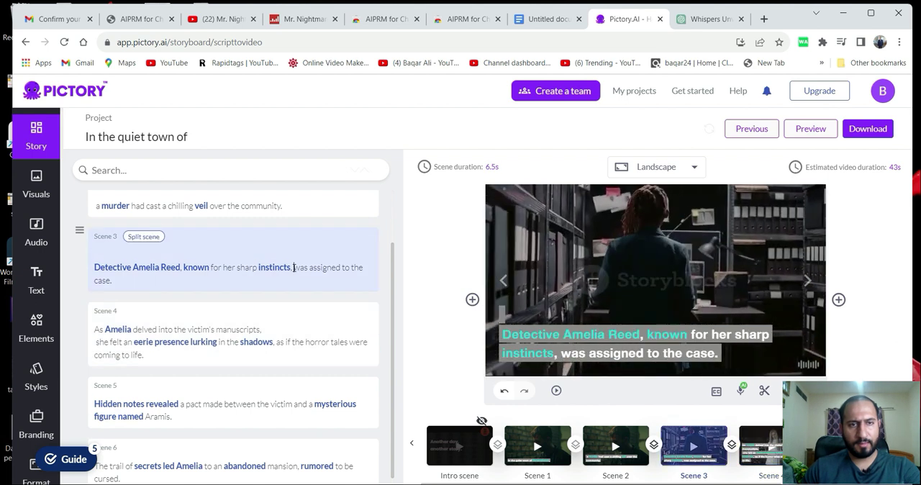
{"action": "key", "text": "Return"}
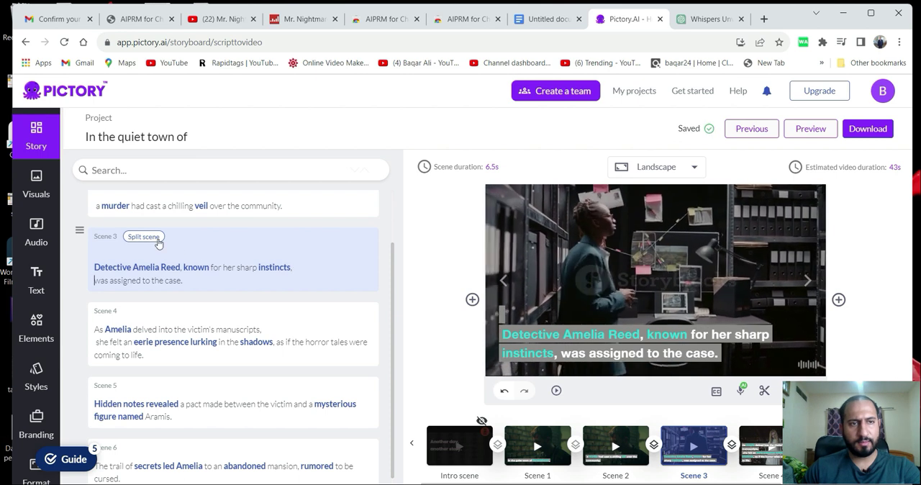
{"action": "key", "text": "Return"}
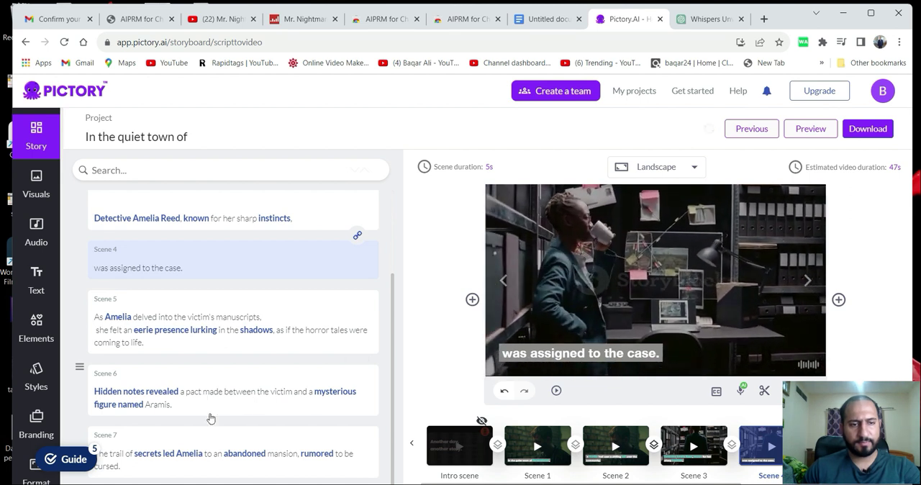
{"action": "left_click", "coordinate": [555, 392]}
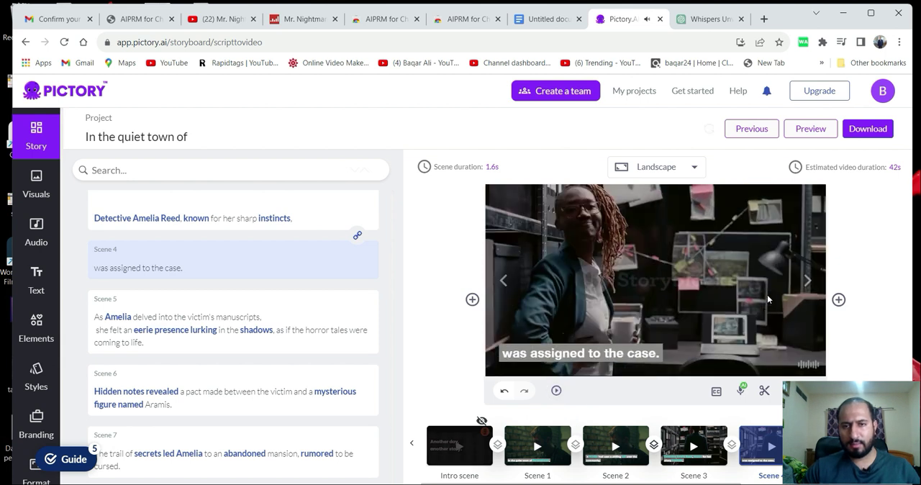
Generate the finished storyboard as a video for download.
{"action": "left_click", "coordinate": [883, 129]}
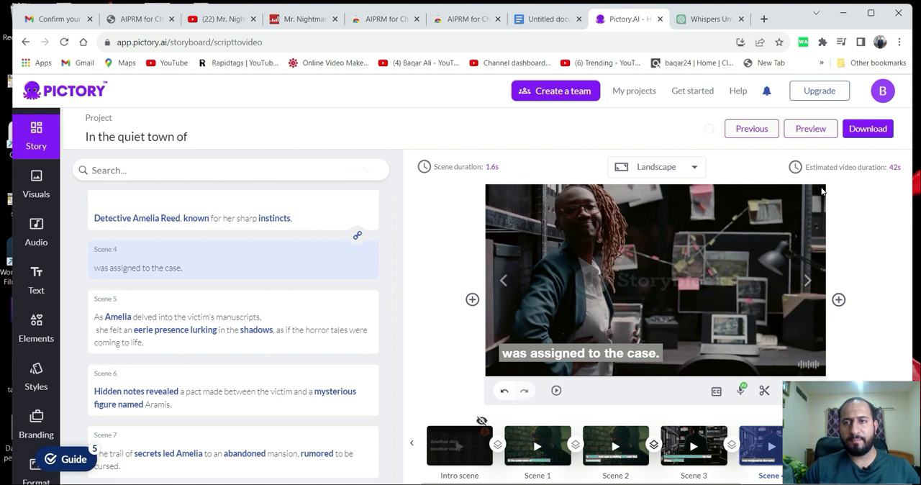
{"action": "left_click", "coordinate": [879, 129]}
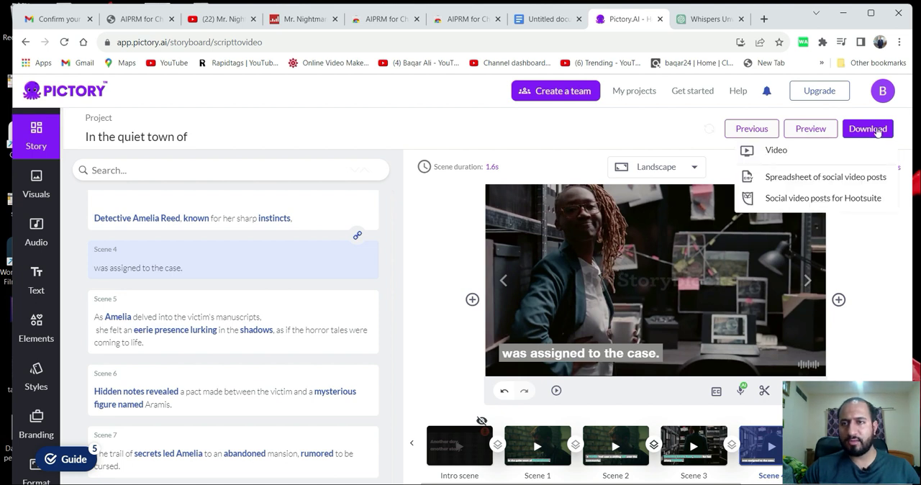
{"action": "left_click", "coordinate": [775, 152]}
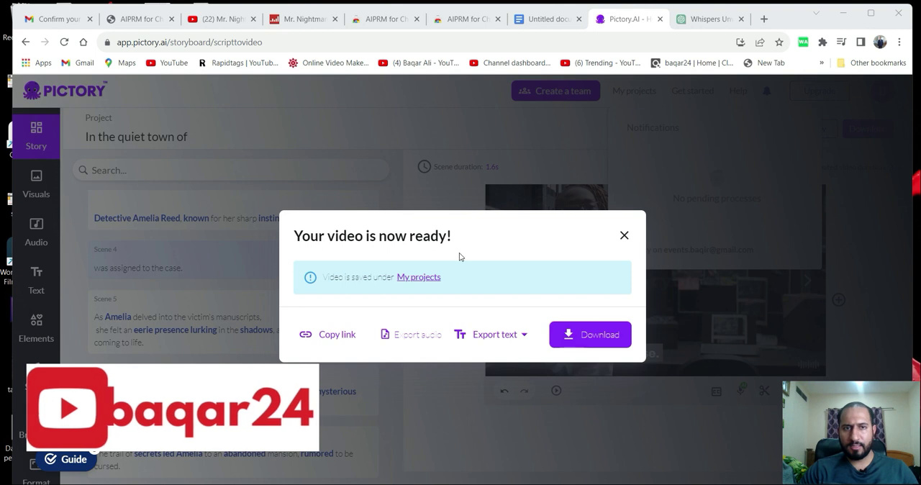
Download the generated video and open the file Inthequiettownof.mp4 in the media player.
{"action": "left_click", "coordinate": [587, 342]}
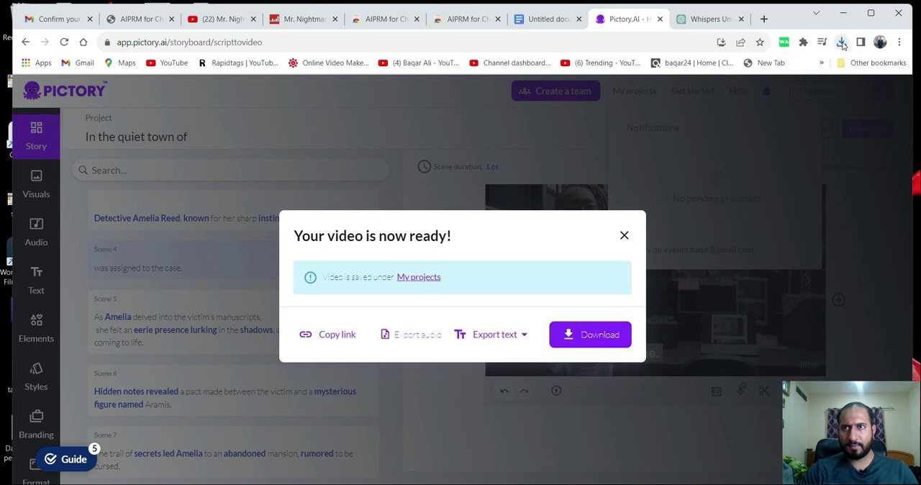
{"action": "left_click", "coordinate": [840, 43]}
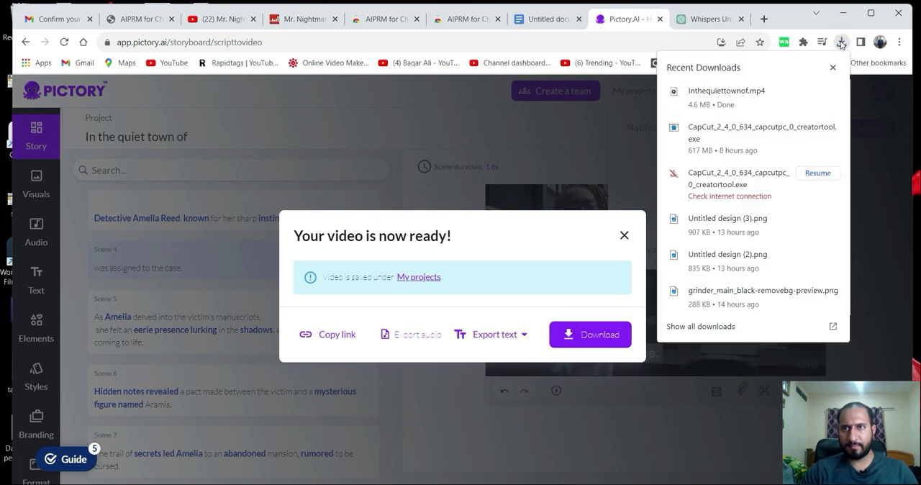
{"action": "left_click", "coordinate": [726, 95]}
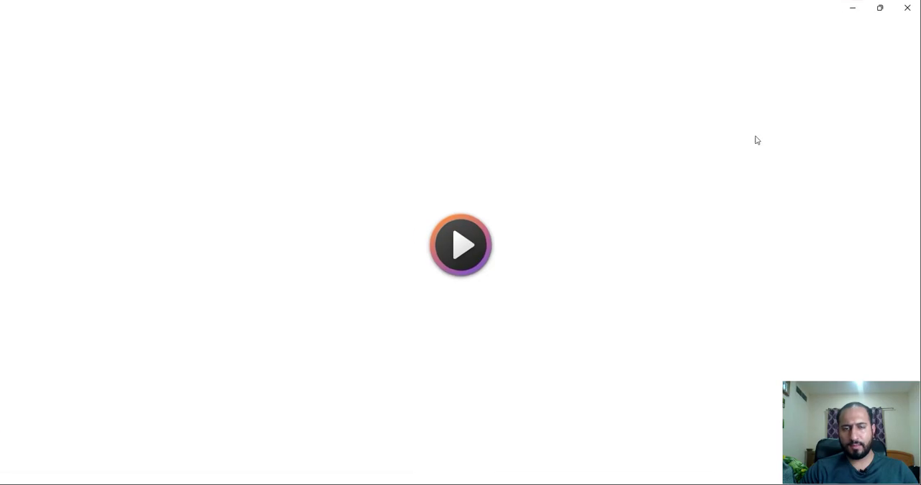